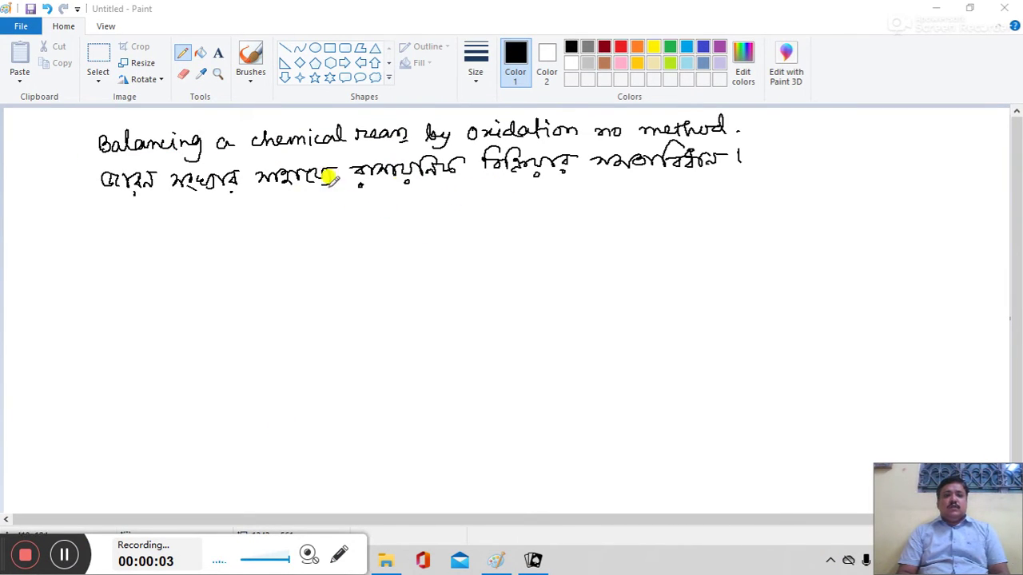
Pencil-underline 'Balancing' and 'oxidation no' in the title, plus three key words in the Bengali line.
{"action": "left_click", "coordinate": [153, 151]}
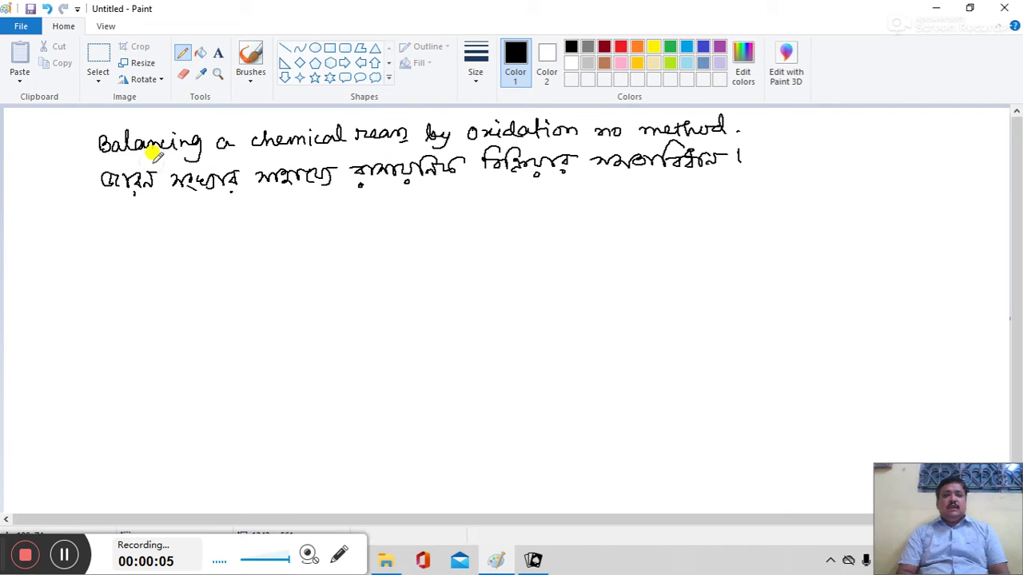
{"action": "left_click_drag", "start_coordinate": [147, 155], "coordinate": [200, 152]}
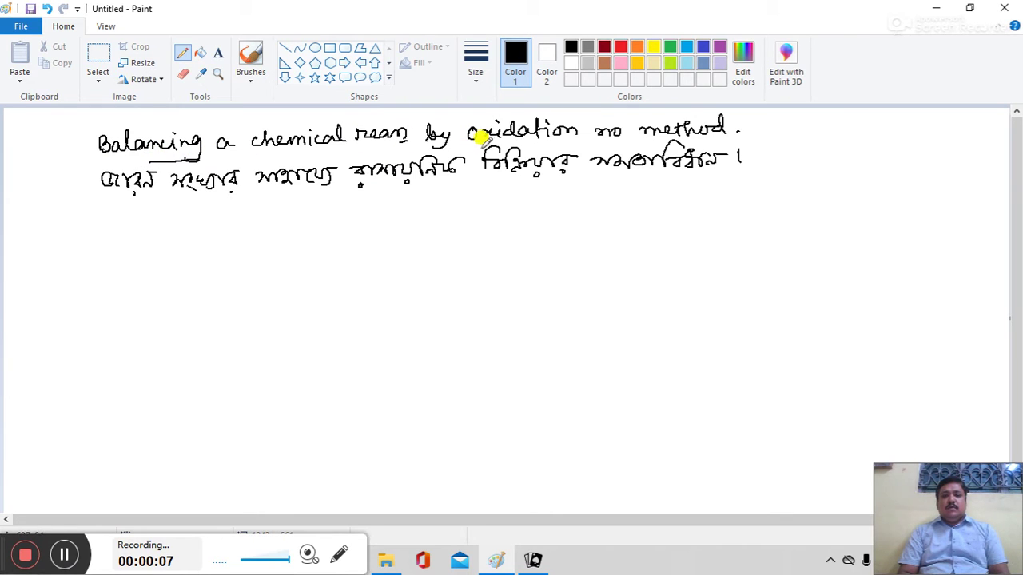
{"action": "left_click_drag", "start_coordinate": [472, 146], "coordinate": [618, 144]}
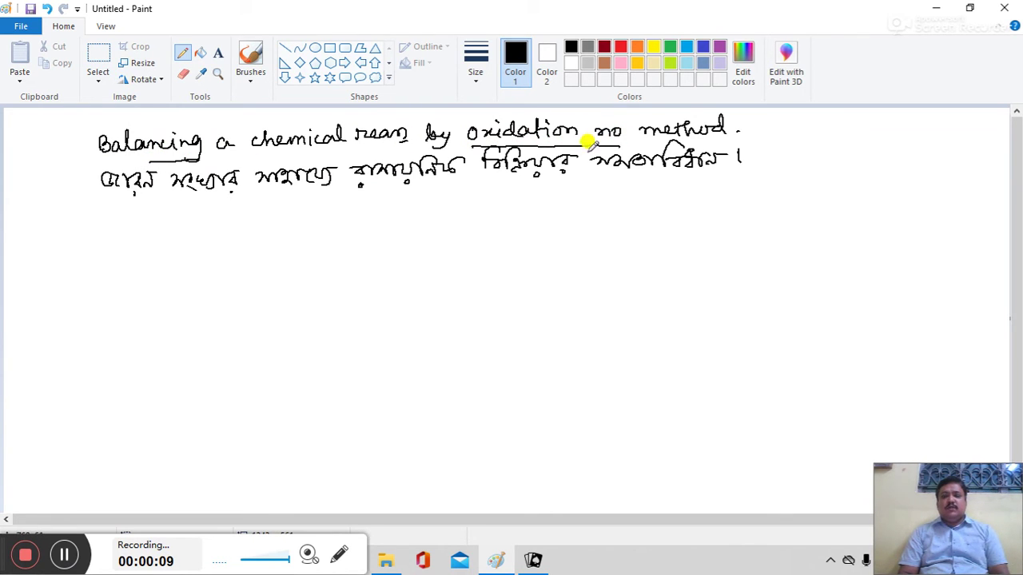
{"action": "left_click_drag", "start_coordinate": [163, 205], "coordinate": [245, 200]}
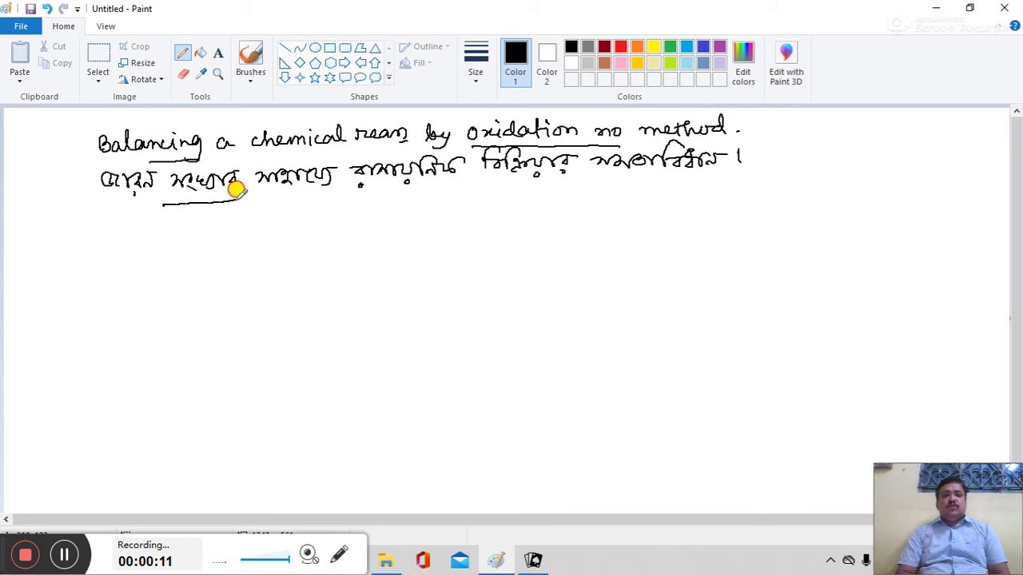
{"action": "left_click_drag", "start_coordinate": [436, 191], "coordinate": [500, 191]}
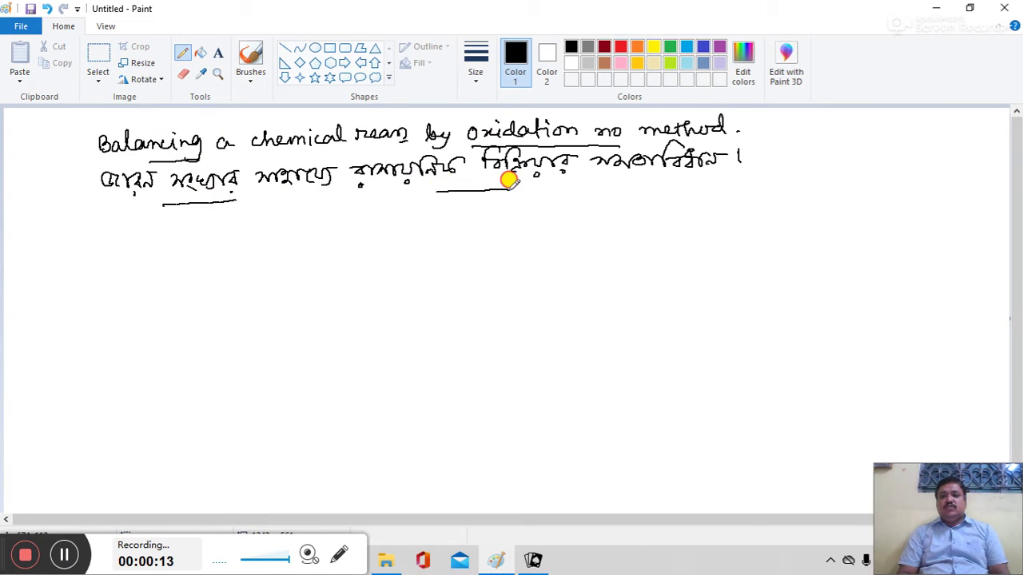
{"action": "left_click_drag", "start_coordinate": [595, 184], "coordinate": [651, 184]}
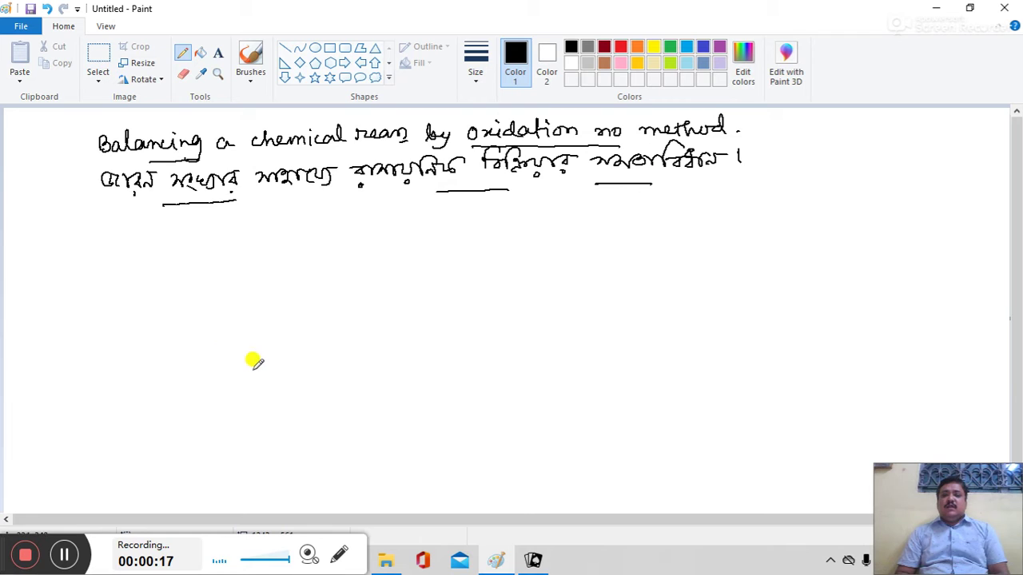
{"action": "left_click", "coordinate": [67, 562]}
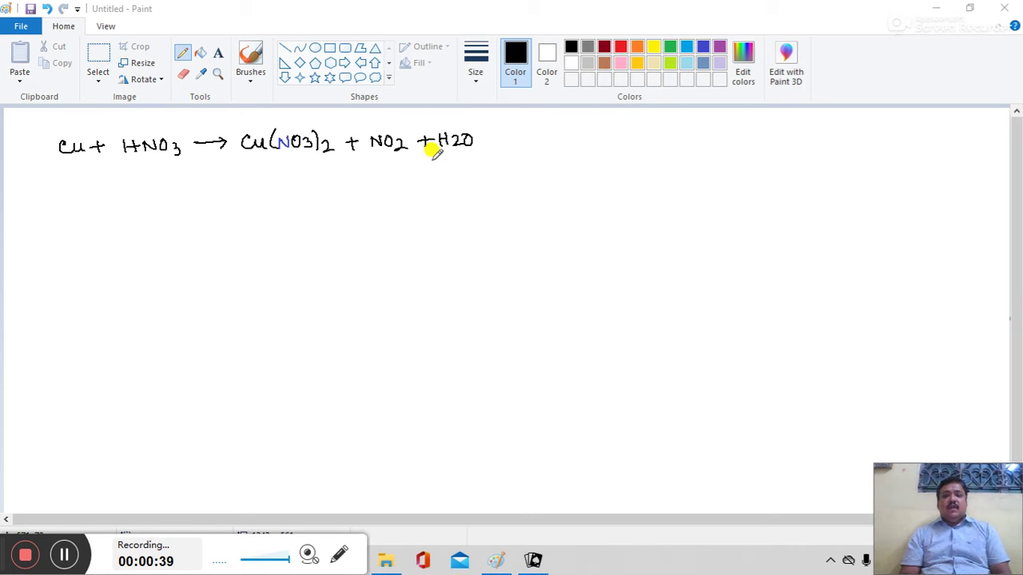
{"action": "left_click", "coordinate": [70, 117]}
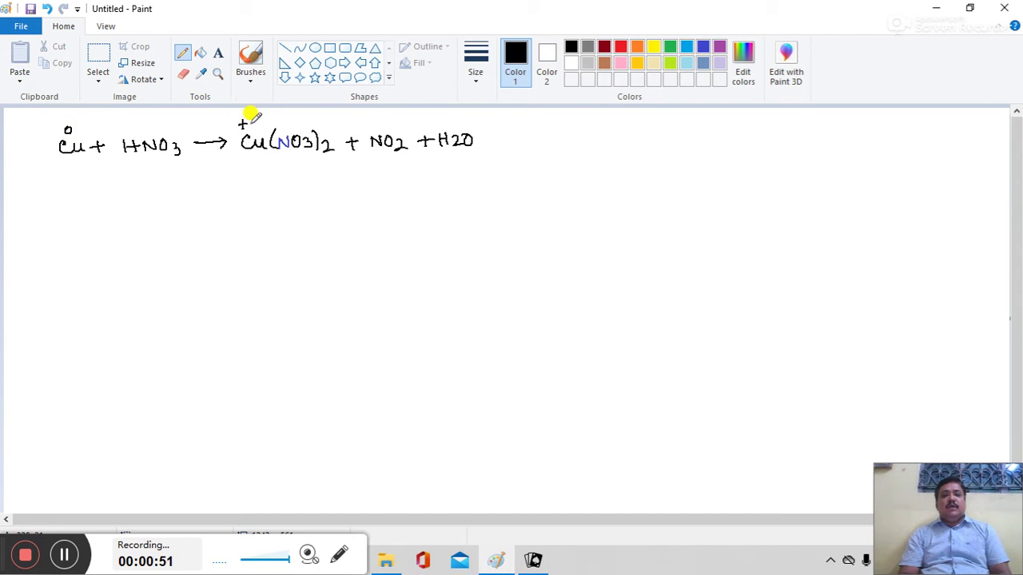
Finish the +2 above Cu(NO3)2 and write the 'oxidation' label between 0 and +2.
{"action": "left_click_drag", "start_coordinate": [251, 119], "coordinate": [261, 126]}
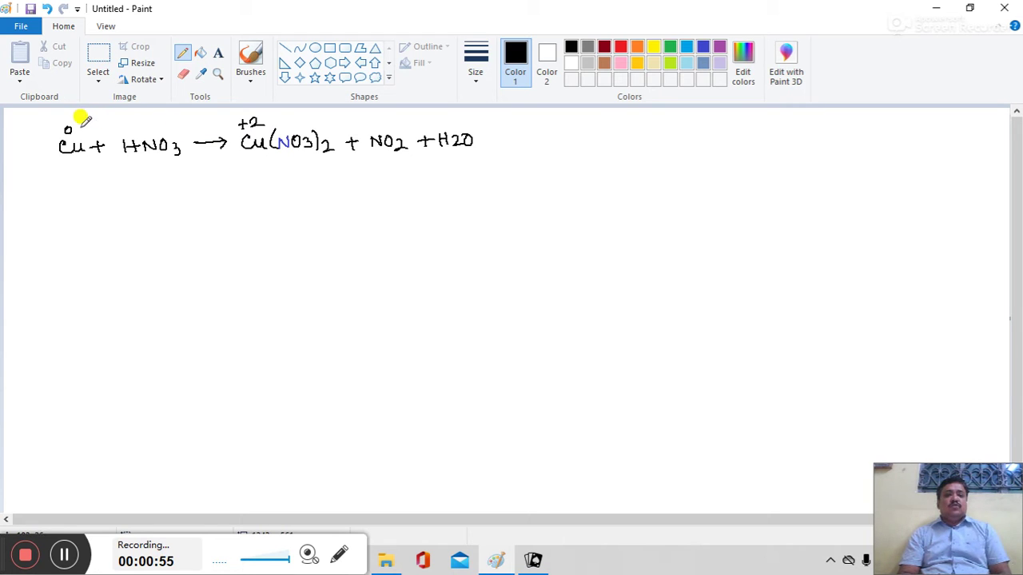
{"action": "left_click_drag", "start_coordinate": [80, 125], "coordinate": [126, 129]}
{"action": "mouse_move", "coordinate": [126, 121]}
{"action": "left_mouse_down"}
{"action": "mouse_move", "coordinate": [116, 129]}
{"action": "mouse_move", "coordinate": [142, 115]}
{"action": "mouse_move", "coordinate": [187, 115]}
{"action": "mouse_move", "coordinate": [170, 107]}
{"action": "mouse_move", "coordinate": [226, 121]}
{"action": "left_mouse_up"}
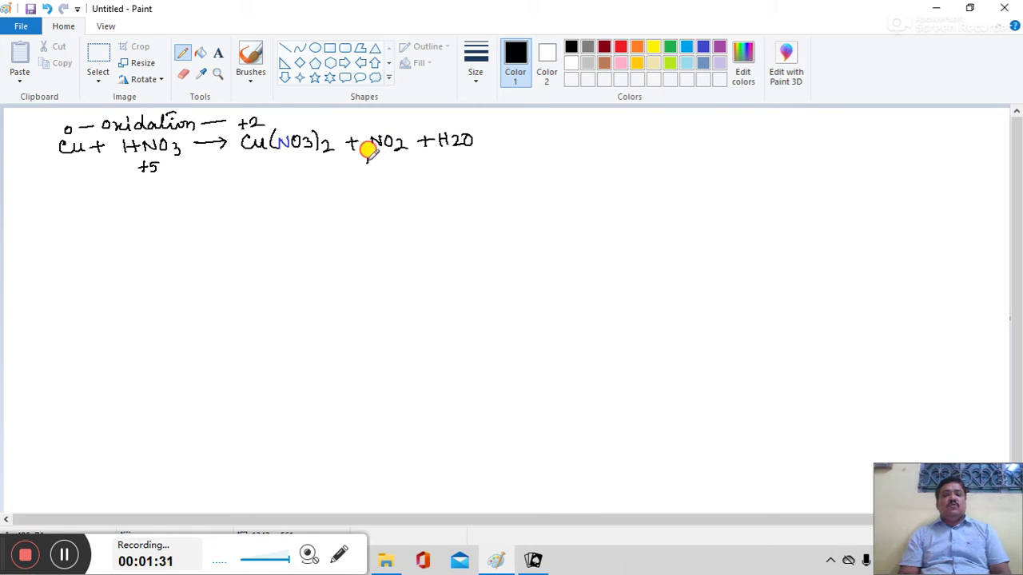
Mark +4 under NO2 and write the 'reduction' label running from +5.
{"action": "left_click_drag", "start_coordinate": [361, 162], "coordinate": [370, 163]}
{"action": "mouse_move", "coordinate": [365, 158]}
{"action": "left_mouse_down"}
{"action": "mouse_move", "coordinate": [365, 167]}
{"action": "mouse_move", "coordinate": [382, 164]}
{"action": "left_mouse_up"}
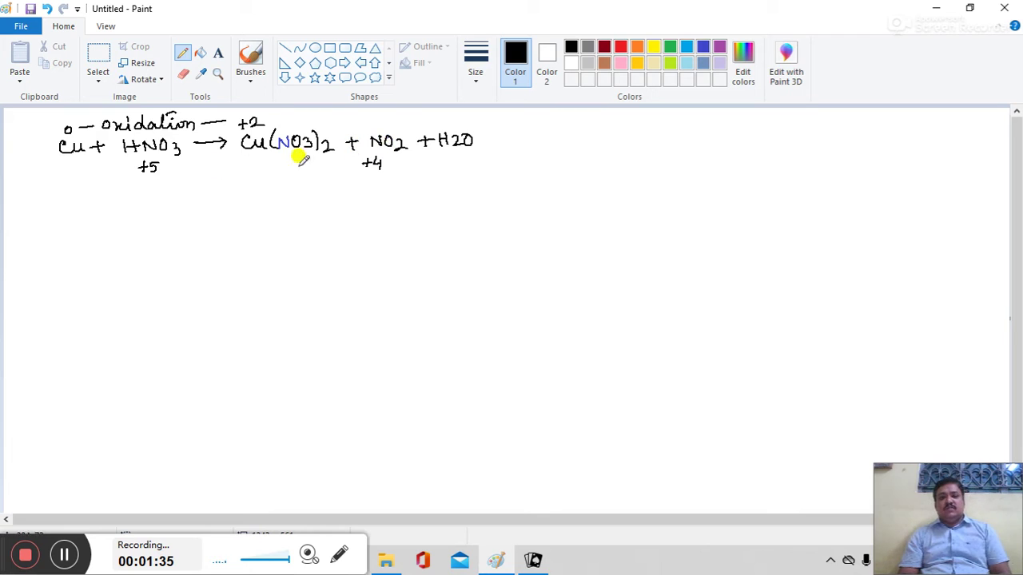
{"action": "mouse_move", "coordinate": [166, 165]}
{"action": "left_mouse_down"}
{"action": "mouse_move", "coordinate": [253, 151]}
{"action": "mouse_move", "coordinate": [310, 166]}
{"action": "mouse_move", "coordinate": [341, 154]}
{"action": "left_mouse_up"}
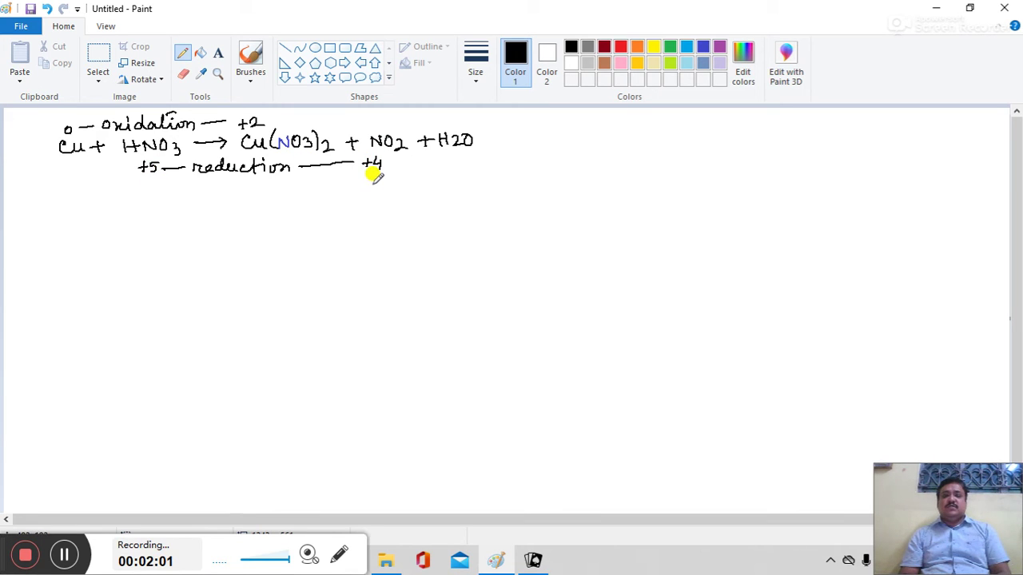
Write the first bullet: Increase in O.N. of Cu, 2−0 = 2 unit.
{"action": "left_click", "coordinate": [27, 201]}
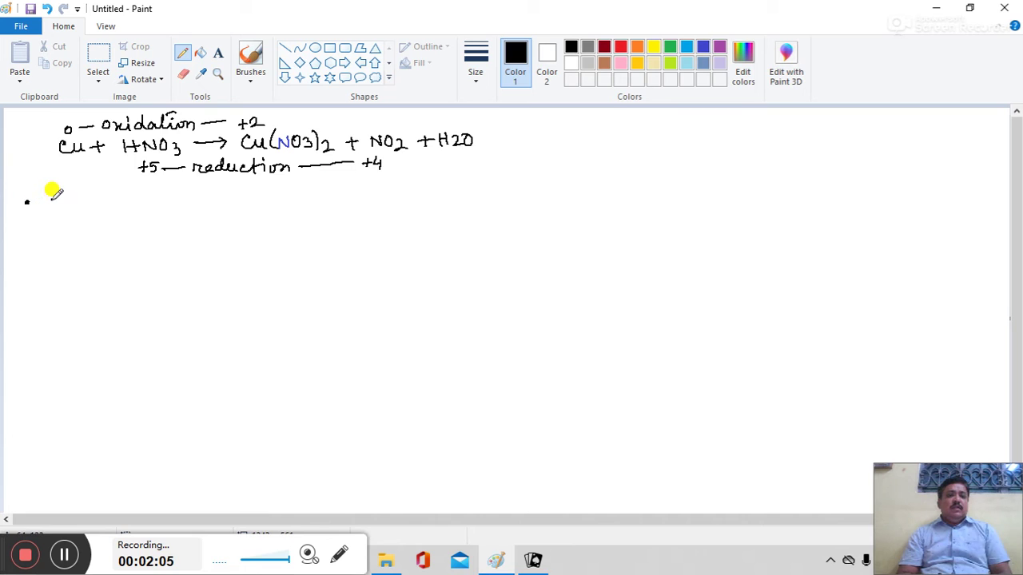
{"action": "mouse_move", "coordinate": [51, 196]}
{"action": "left_mouse_down"}
{"action": "mouse_move", "coordinate": [143, 183]}
{"action": "mouse_move", "coordinate": [229, 192]}
{"action": "mouse_move", "coordinate": [299, 183]}
{"action": "mouse_move", "coordinate": [313, 169]}
{"action": "mouse_move", "coordinate": [383, 194]}
{"action": "mouse_move", "coordinate": [406, 184]}
{"action": "mouse_move", "coordinate": [461, 189]}
{"action": "mouse_move", "coordinate": [516, 157]}
{"action": "mouse_move", "coordinate": [539, 165]}
{"action": "left_mouse_up"}
{"action": "left_click", "coordinate": [543, 184]}
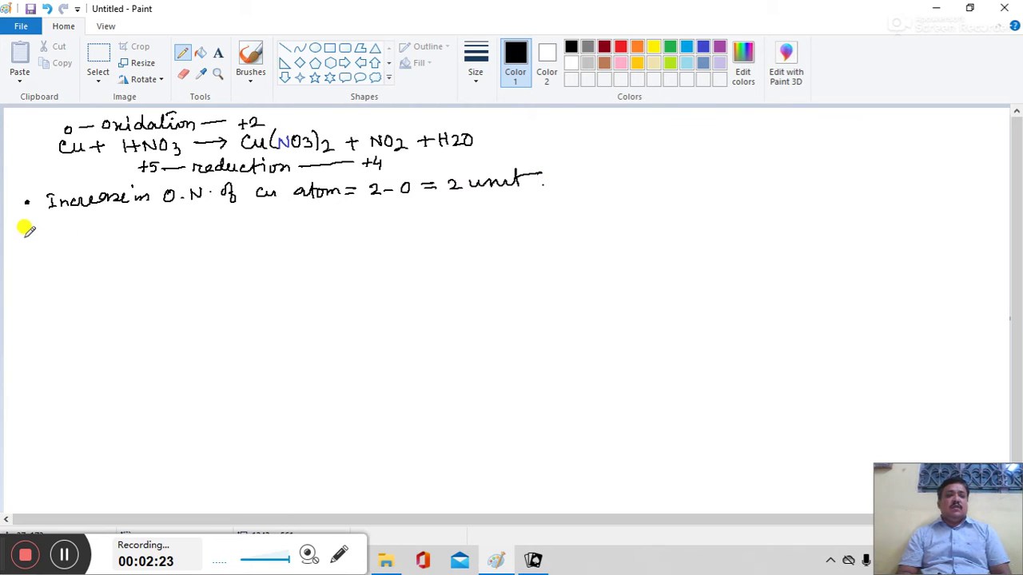
Write the second bullet: decrease in O.N. of N, 4−5 = −1 unit.
{"action": "left_click", "coordinate": [26, 234]}
{"action": "mouse_move", "coordinate": [53, 231]}
{"action": "left_mouse_down"}
{"action": "mouse_move", "coordinate": [166, 218]}
{"action": "mouse_move", "coordinate": [316, 227]}
{"action": "left_mouse_up"}
{"action": "left_click_drag", "start_coordinate": [320, 221], "coordinate": [367, 221]}
{"action": "left_click_drag", "start_coordinate": [356, 227], "coordinate": [400, 225]}
{"action": "mouse_move", "coordinate": [396, 219]}
{"action": "left_mouse_down"}
{"action": "mouse_move", "coordinate": [396, 230]}
{"action": "mouse_move", "coordinate": [447, 221]}
{"action": "left_mouse_up"}
{"action": "left_click_drag", "start_coordinate": [438, 226], "coordinate": [543, 207]}
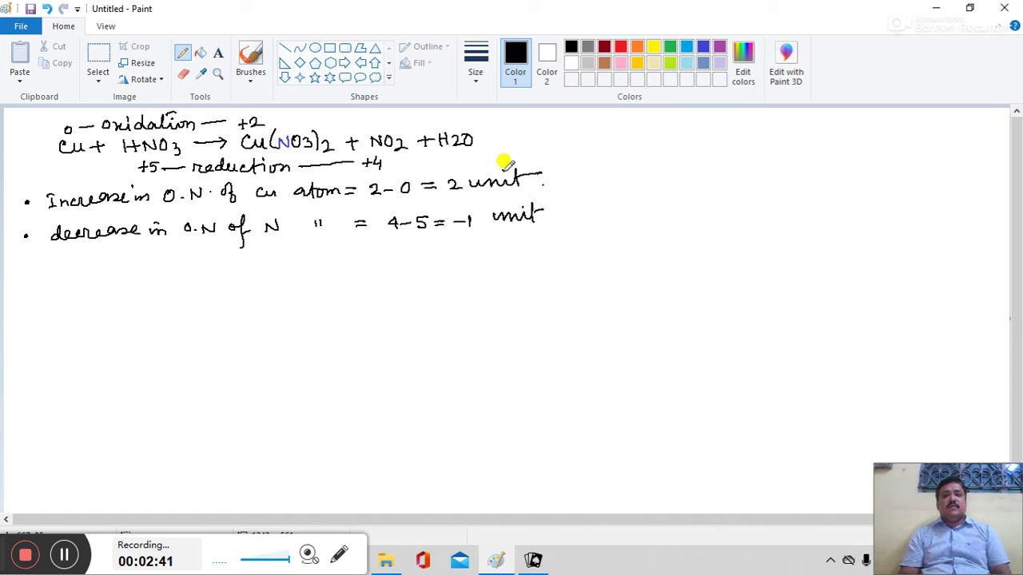
Add an X after '2 unit' and after '−1 unit'.
{"action": "left_click_drag", "start_coordinate": [562, 171], "coordinate": [573, 183]}
{"action": "mouse_move", "coordinate": [573, 170]}
{"action": "left_mouse_down"}
{"action": "mouse_move", "coordinate": [563, 183]}
{"action": "mouse_move", "coordinate": [578, 221]}
{"action": "left_mouse_up"}
{"action": "left_click_drag", "start_coordinate": [581, 206], "coordinate": [564, 223]}
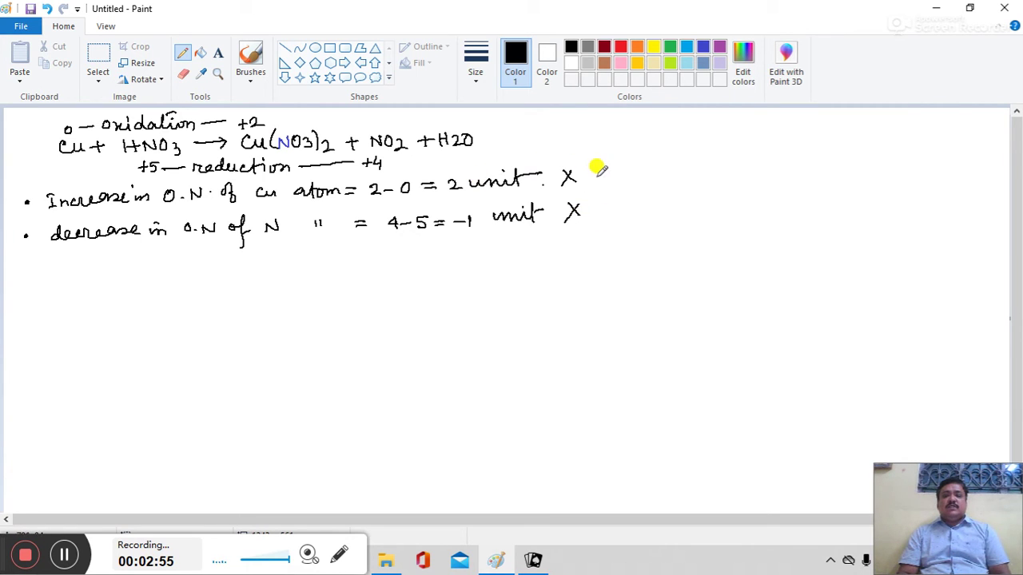
Write and circle the multipliers 1 and 2, and circle Cu and N on the bullet lines.
{"action": "mouse_move", "coordinate": [607, 158]}
{"action": "left_mouse_down"}
{"action": "mouse_move", "coordinate": [592, 155]}
{"action": "mouse_move", "coordinate": [589, 168]}
{"action": "mouse_move", "coordinate": [609, 158]}
{"action": "left_mouse_up"}
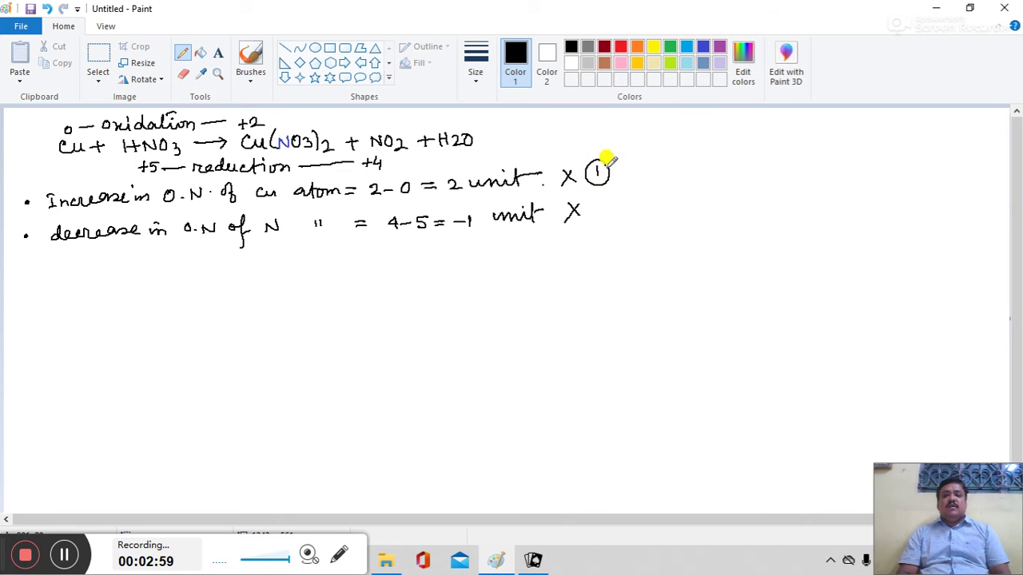
{"action": "mouse_move", "coordinate": [280, 176]}
{"action": "left_mouse_down"}
{"action": "mouse_move", "coordinate": [257, 177]}
{"action": "mouse_move", "coordinate": [258, 198]}
{"action": "mouse_move", "coordinate": [281, 177]}
{"action": "left_mouse_up"}
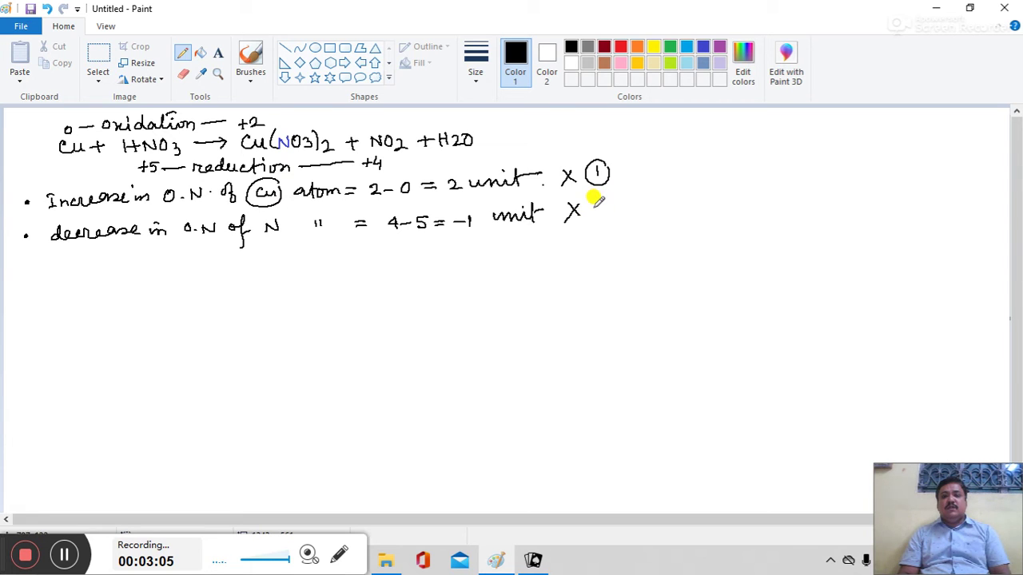
{"action": "mouse_move", "coordinate": [594, 205]}
{"action": "left_mouse_down"}
{"action": "mouse_move", "coordinate": [609, 219]}
{"action": "mouse_move", "coordinate": [599, 199]}
{"action": "mouse_move", "coordinate": [601, 211]}
{"action": "mouse_move", "coordinate": [612, 192]}
{"action": "left_mouse_up"}
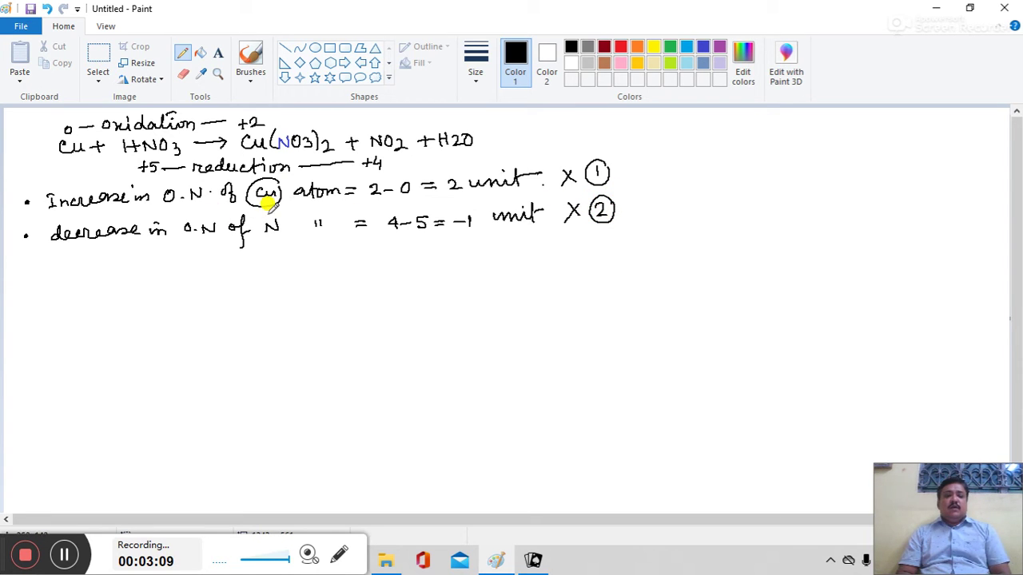
{"action": "left_click_drag", "start_coordinate": [269, 213], "coordinate": [281, 215]}
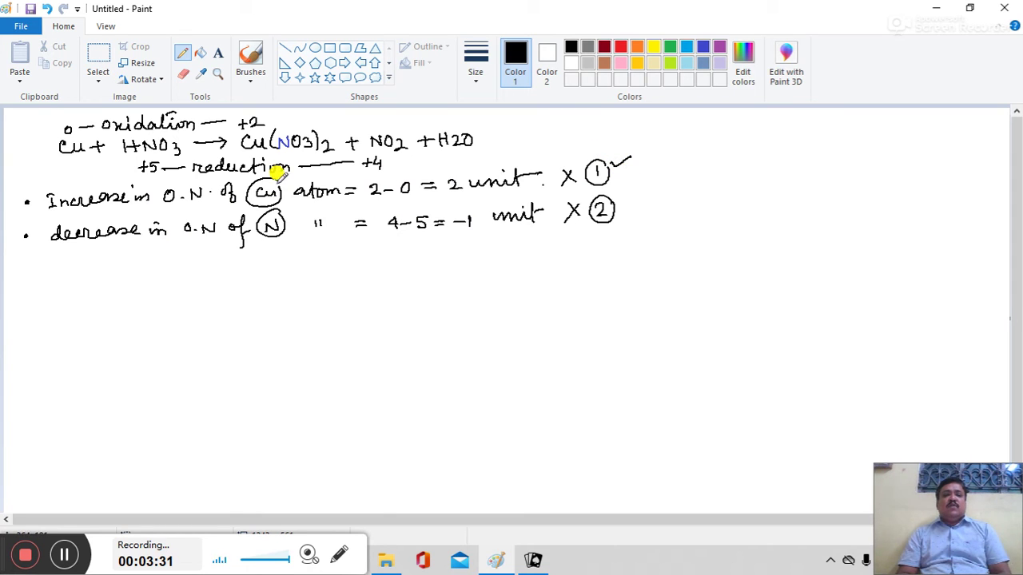
Draw tick marks beside the circled Cu, multiplier 2 and N.
{"action": "left_click_drag", "start_coordinate": [288, 180], "coordinate": [317, 171]}
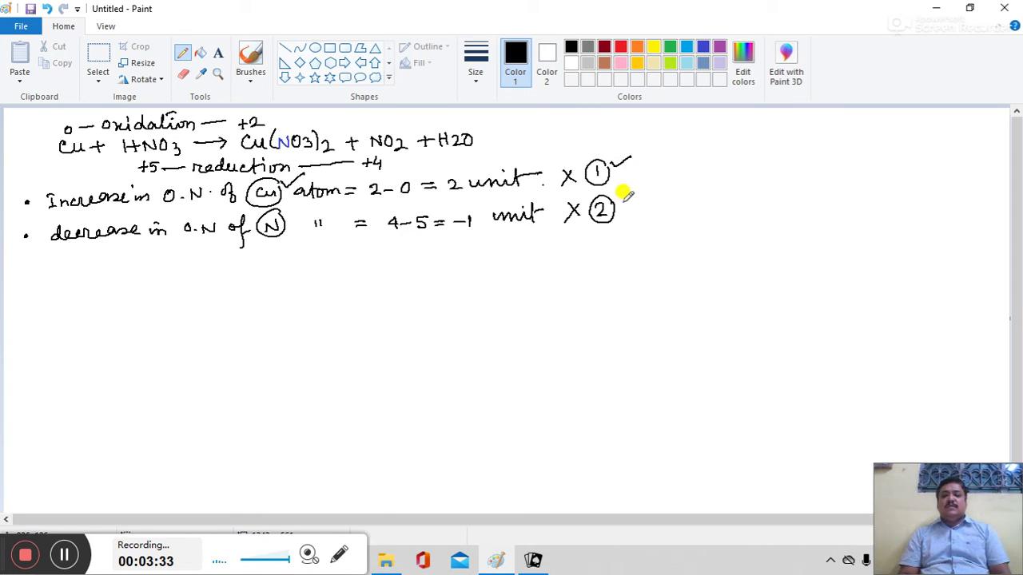
{"action": "left_click_drag", "start_coordinate": [624, 195], "coordinate": [635, 198]}
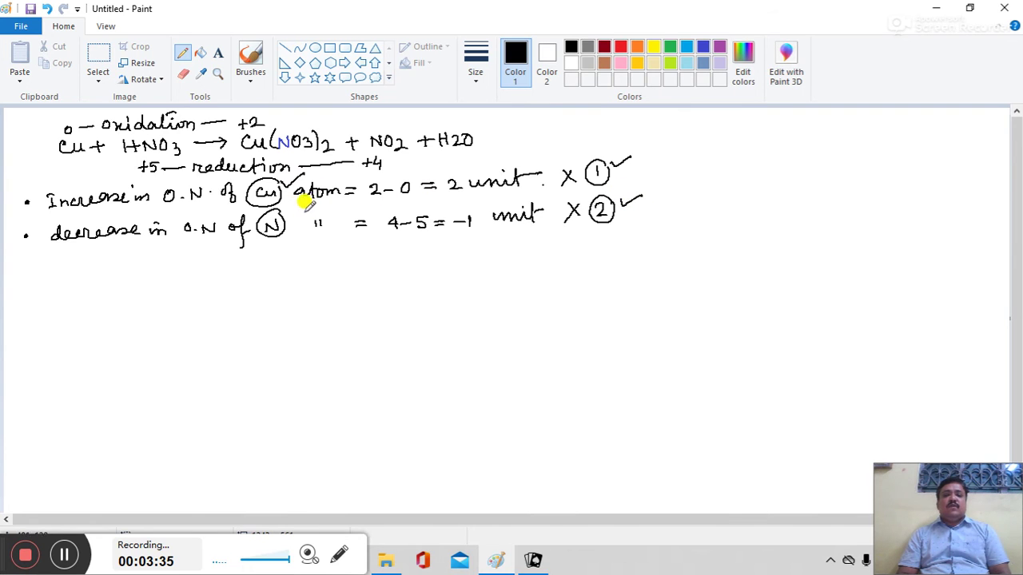
{"action": "left_click_drag", "start_coordinate": [292, 210], "coordinate": [314, 205]}
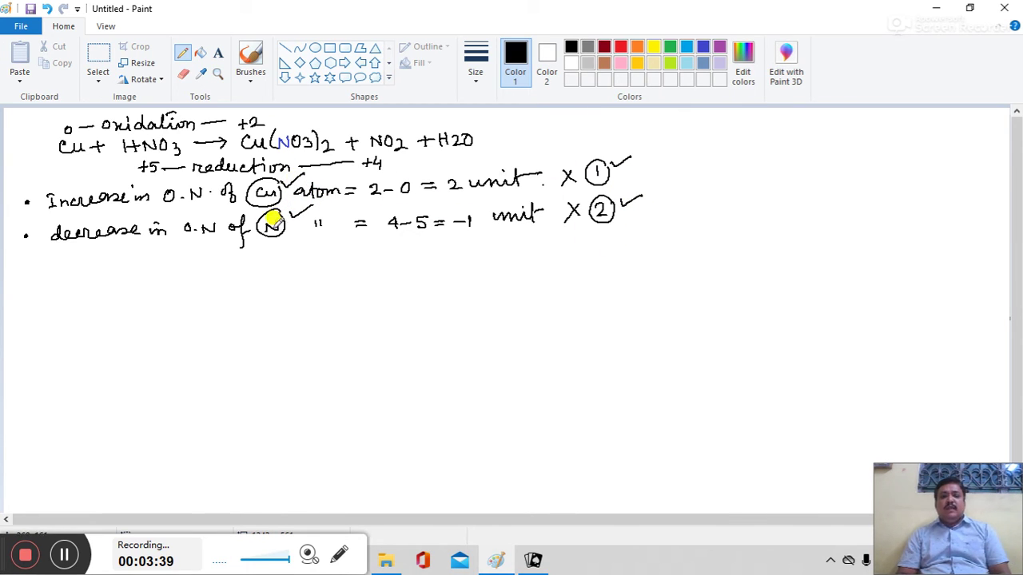
Begin a new bullet equation line and write the side note 2N — 2HNO3.
{"action": "left_click", "coordinate": [31, 287]}
{"action": "mouse_move", "coordinate": [61, 279]}
{"action": "left_mouse_down"}
{"action": "mouse_move", "coordinate": [53, 291]}
{"action": "mouse_move", "coordinate": [86, 293]}
{"action": "left_mouse_up"}
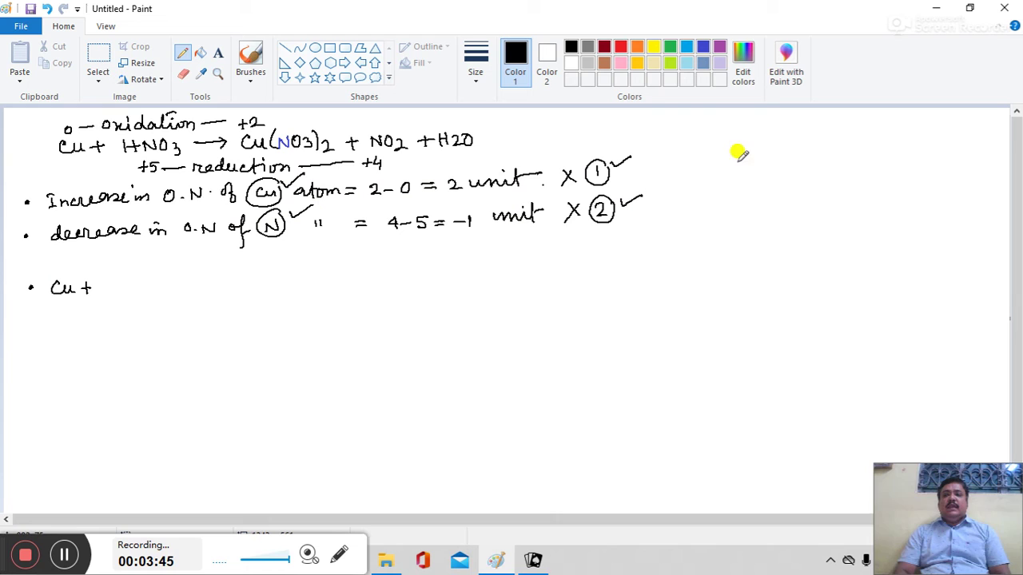
{"action": "mouse_move", "coordinate": [761, 173]}
{"action": "left_mouse_down"}
{"action": "mouse_move", "coordinate": [774, 160]}
{"action": "mouse_move", "coordinate": [848, 166]}
{"action": "left_mouse_up"}
{"action": "mouse_move", "coordinate": [848, 160]}
{"action": "left_mouse_down"}
{"action": "mouse_move", "coordinate": [849, 172]}
{"action": "mouse_move", "coordinate": [868, 159]}
{"action": "mouse_move", "coordinate": [885, 177]}
{"action": "left_mouse_up"}
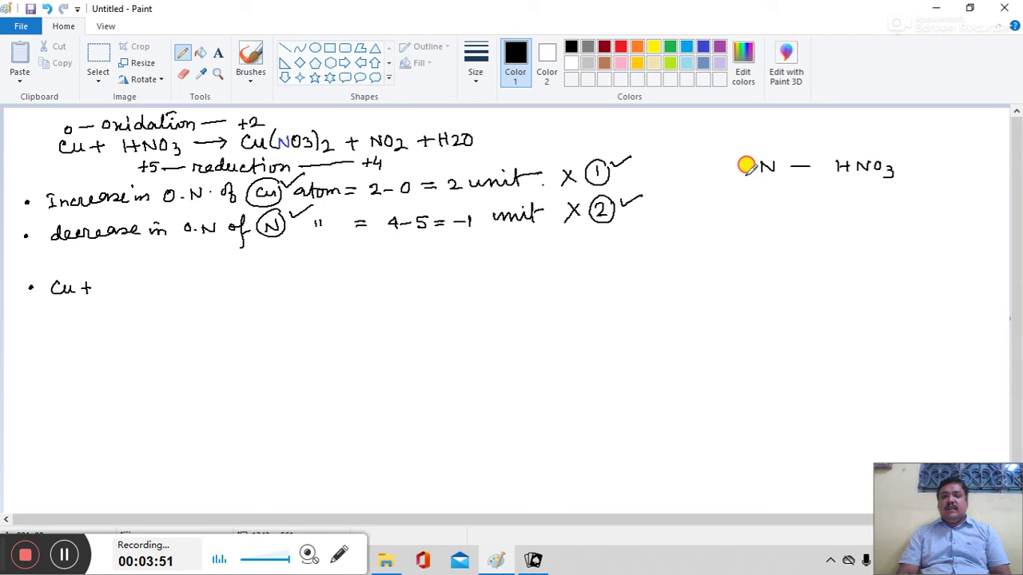
{"action": "left_click_drag", "start_coordinate": [744, 163], "coordinate": [753, 175]}
{"action": "left_click_drag", "start_coordinate": [830, 154], "coordinate": [832, 175]}
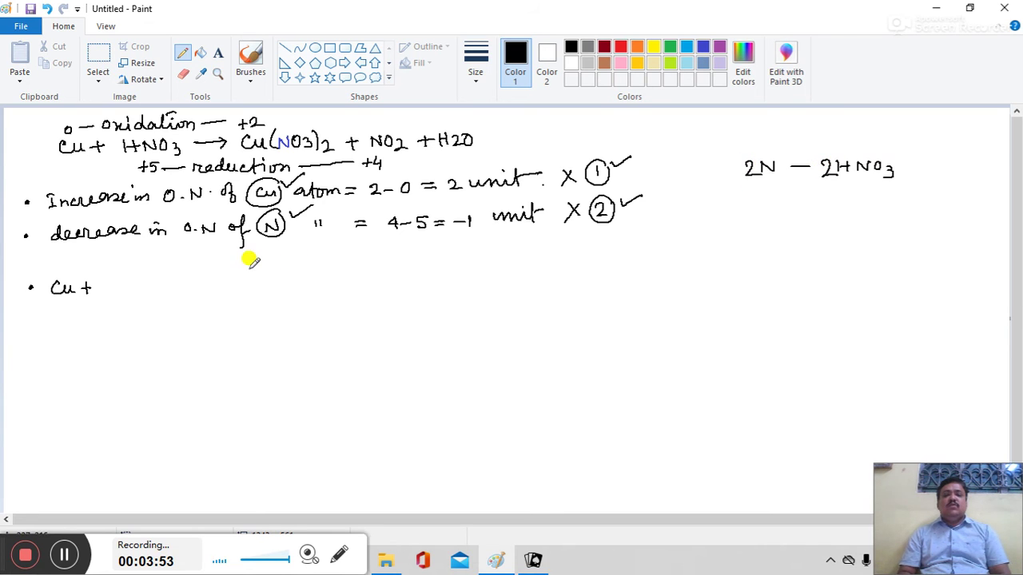
Write Cu + 2HNO3 → Cu(NO3)2 + on the bullet line, with N in blue.
{"action": "mouse_move", "coordinate": [106, 279]}
{"action": "left_mouse_down"}
{"action": "mouse_move", "coordinate": [119, 290]}
{"action": "mouse_move", "coordinate": [167, 271]}
{"action": "mouse_move", "coordinate": [271, 282]}
{"action": "left_mouse_up"}
{"action": "left_click_drag", "start_coordinate": [281, 273], "coordinate": [294, 279]}
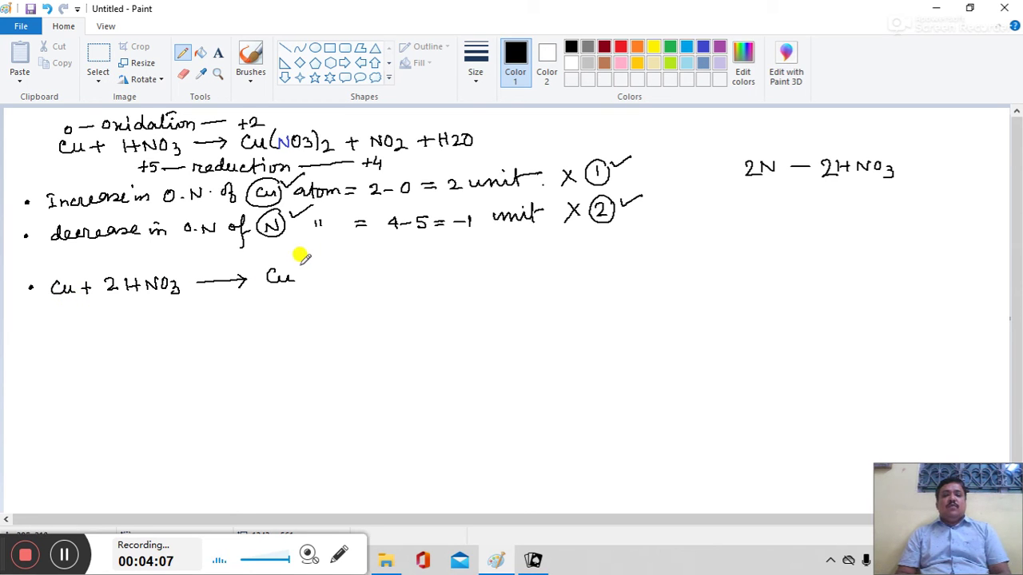
{"action": "left_click_drag", "start_coordinate": [309, 266], "coordinate": [305, 284]}
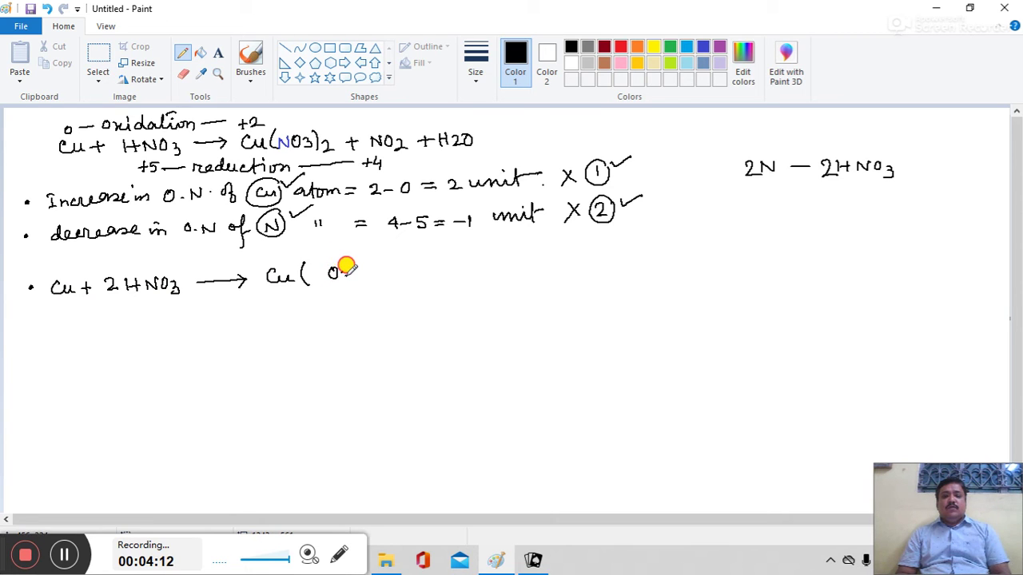
{"action": "mouse_move", "coordinate": [346, 267]}
{"action": "left_mouse_down"}
{"action": "mouse_move", "coordinate": [356, 285]}
{"action": "mouse_move", "coordinate": [376, 284]}
{"action": "left_mouse_up"}
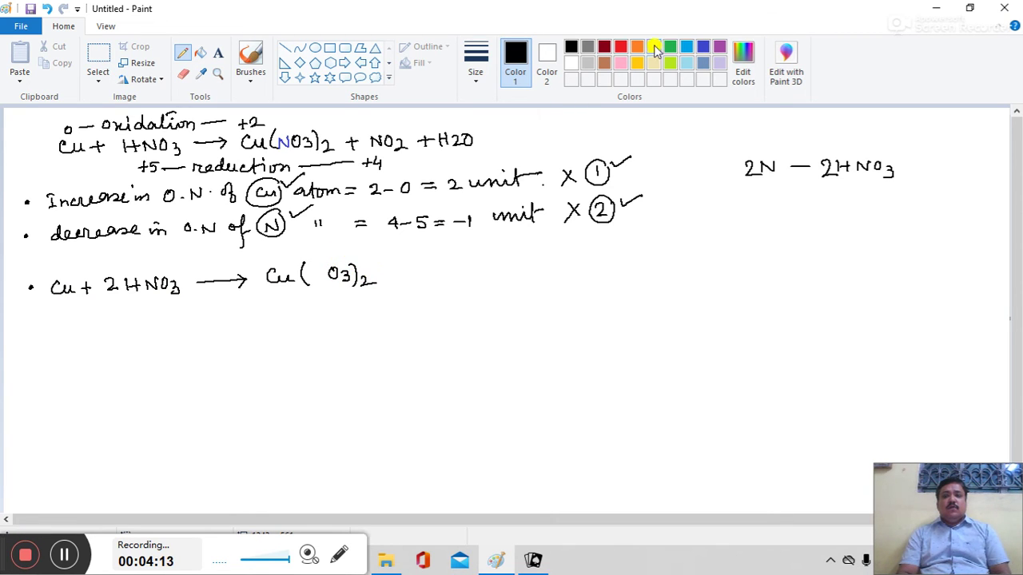
{"action": "left_click", "coordinate": [703, 46]}
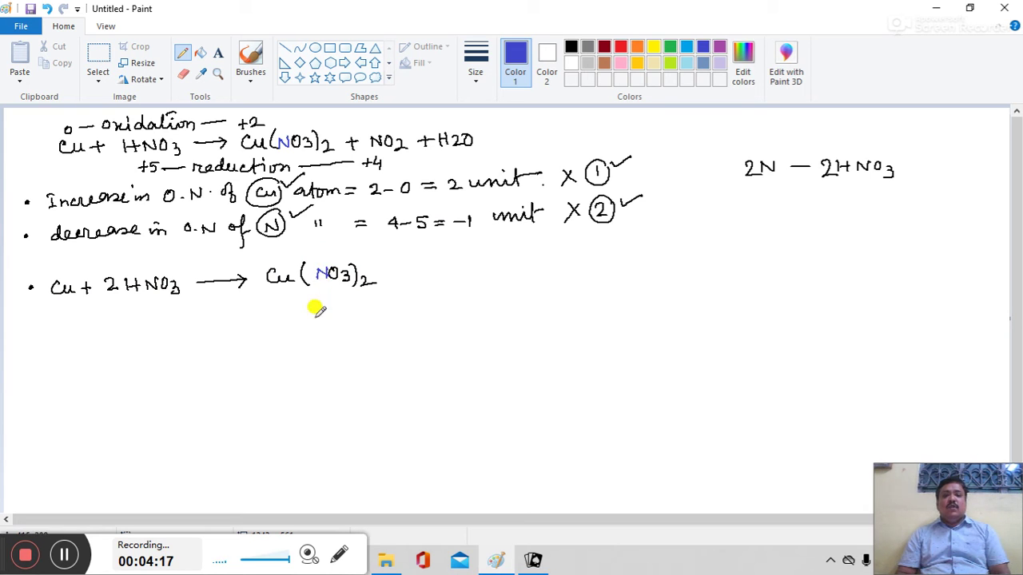
{"action": "left_click", "coordinate": [571, 46]}
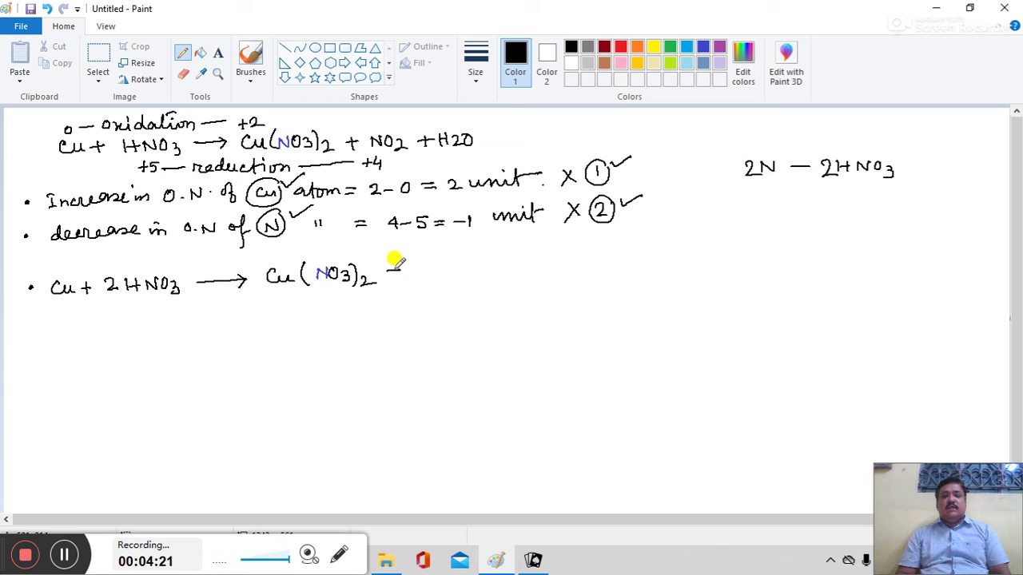
{"action": "left_click_drag", "start_coordinate": [393, 265], "coordinate": [393, 278]}
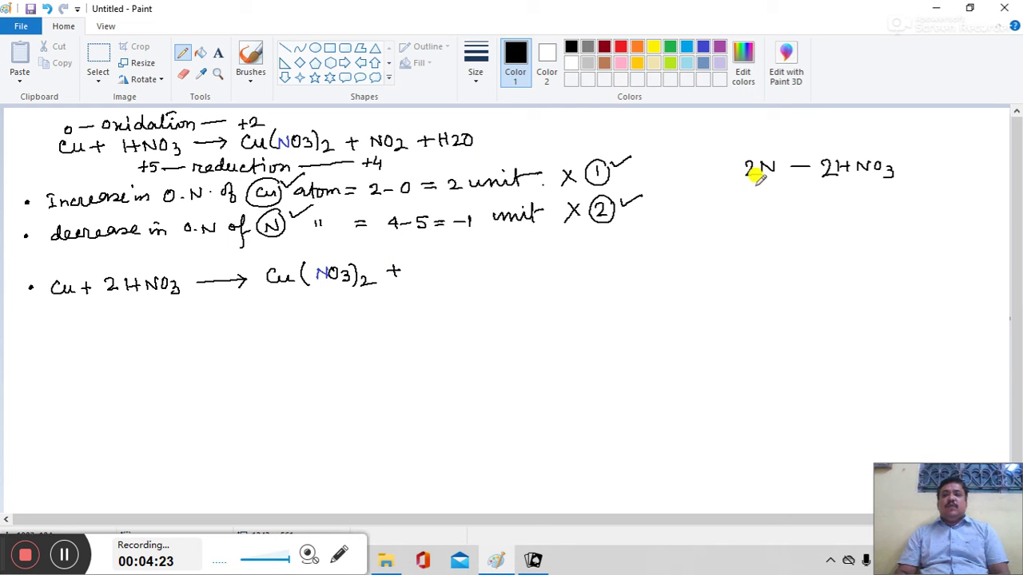
Double-underline 2N and 2HNO3 in the side note and draw an arrow to 2NO2.
{"action": "left_click_drag", "start_coordinate": [745, 182], "coordinate": [780, 182]}
{"action": "left_click_drag", "start_coordinate": [745, 187], "coordinate": [875, 186]}
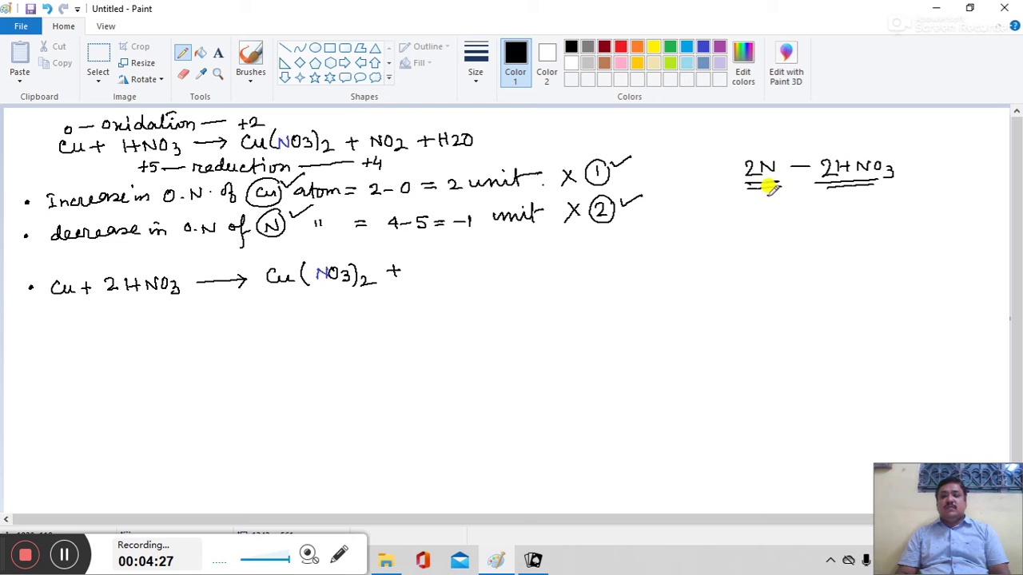
{"action": "mouse_move", "coordinate": [768, 195]}
{"action": "left_mouse_down"}
{"action": "mouse_move", "coordinate": [769, 208]}
{"action": "mouse_move", "coordinate": [802, 217]}
{"action": "mouse_move", "coordinate": [770, 232]}
{"action": "mouse_move", "coordinate": [781, 235]}
{"action": "mouse_move", "coordinate": [863, 200]}
{"action": "mouse_move", "coordinate": [902, 215]}
{"action": "left_mouse_up"}
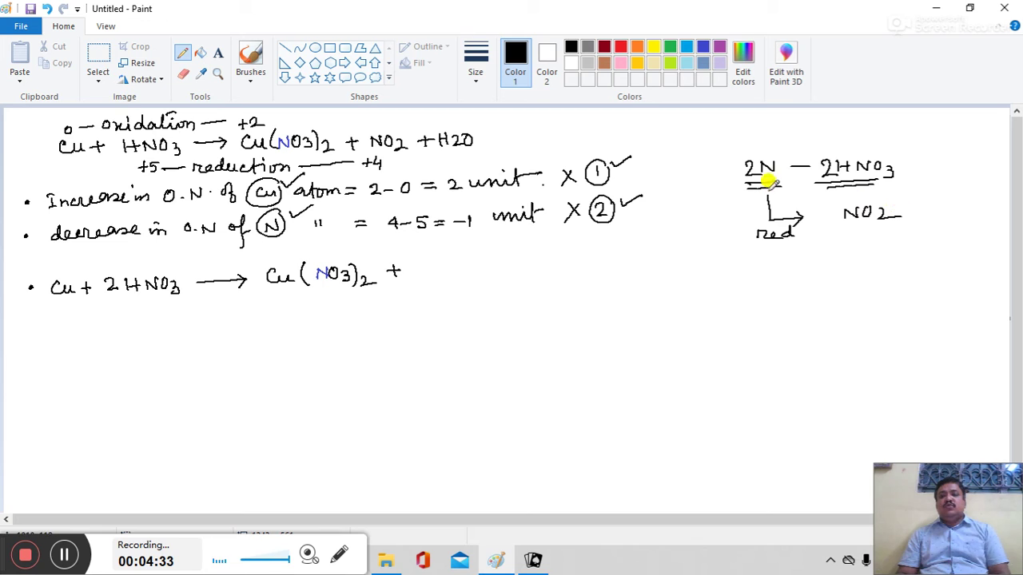
{"action": "left_click_drag", "start_coordinate": [827, 210], "coordinate": [839, 227]}
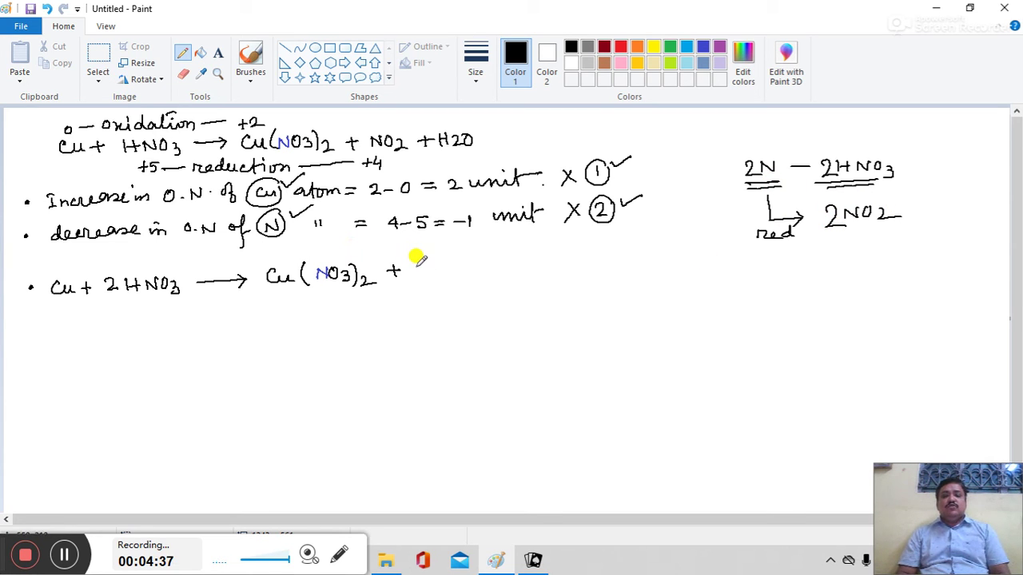
Complete the equation line with 2NO2 + H2O and a closing dot.
{"action": "mouse_move", "coordinate": [416, 262]}
{"action": "left_mouse_down"}
{"action": "mouse_move", "coordinate": [457, 261]}
{"action": "mouse_move", "coordinate": [477, 274]}
{"action": "mouse_move", "coordinate": [498, 266]}
{"action": "left_mouse_up"}
{"action": "mouse_move", "coordinate": [509, 261]}
{"action": "left_mouse_down"}
{"action": "mouse_move", "coordinate": [508, 272]}
{"action": "mouse_move", "coordinate": [544, 251]}
{"action": "left_mouse_up"}
{"action": "left_click", "coordinate": [562, 267]}
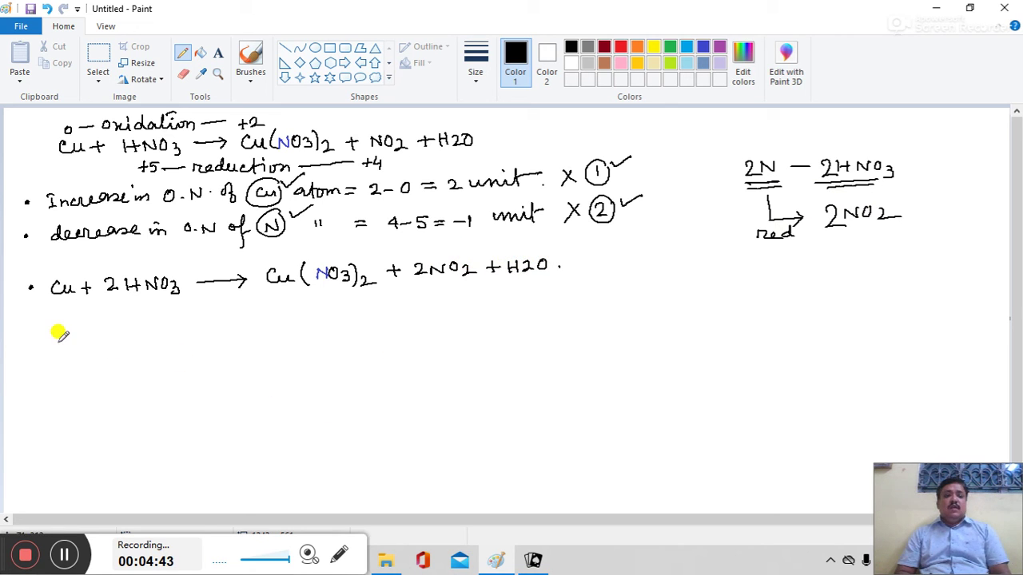
Start the explanation bullet about one molecule of Cu(NO3)2, writing its N in blue.
{"action": "left_click", "coordinate": [31, 332]}
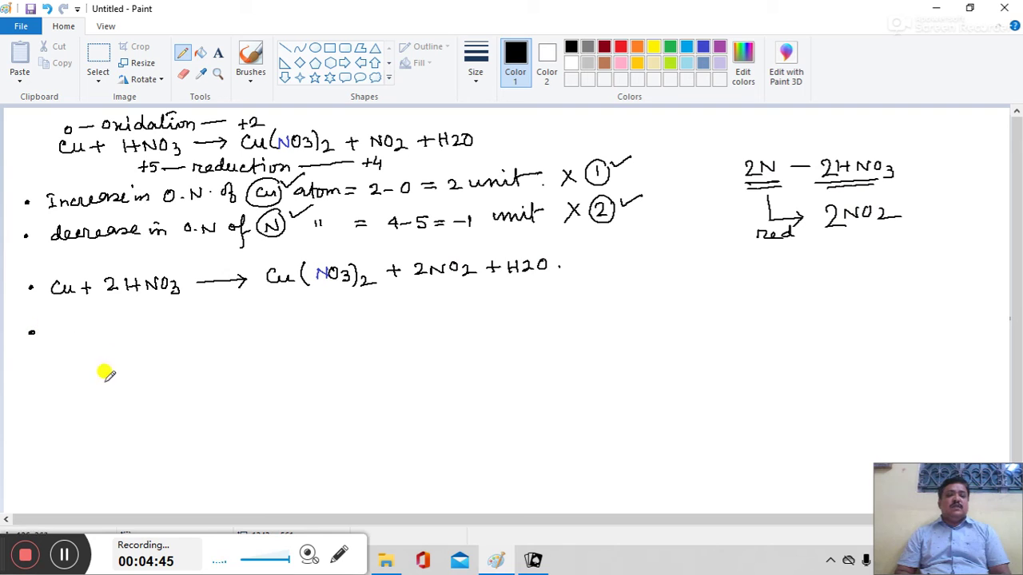
{"action": "mouse_move", "coordinate": [66, 322]}
{"action": "left_mouse_down"}
{"action": "mouse_move", "coordinate": [177, 313]}
{"action": "mouse_move", "coordinate": [190, 301]}
{"action": "mouse_move", "coordinate": [210, 318]}
{"action": "mouse_move", "coordinate": [269, 302]}
{"action": "mouse_move", "coordinate": [284, 314]}
{"action": "mouse_move", "coordinate": [289, 293]}
{"action": "left_mouse_up"}
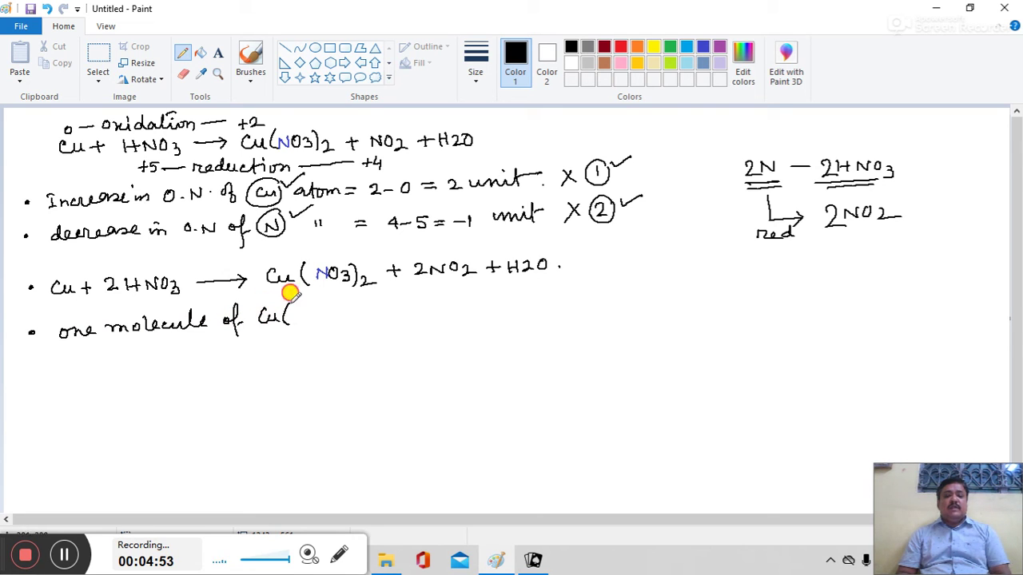
{"action": "left_click", "coordinate": [702, 48]}
{"action": "left_click_drag", "start_coordinate": [298, 316], "coordinate": [310, 305]}
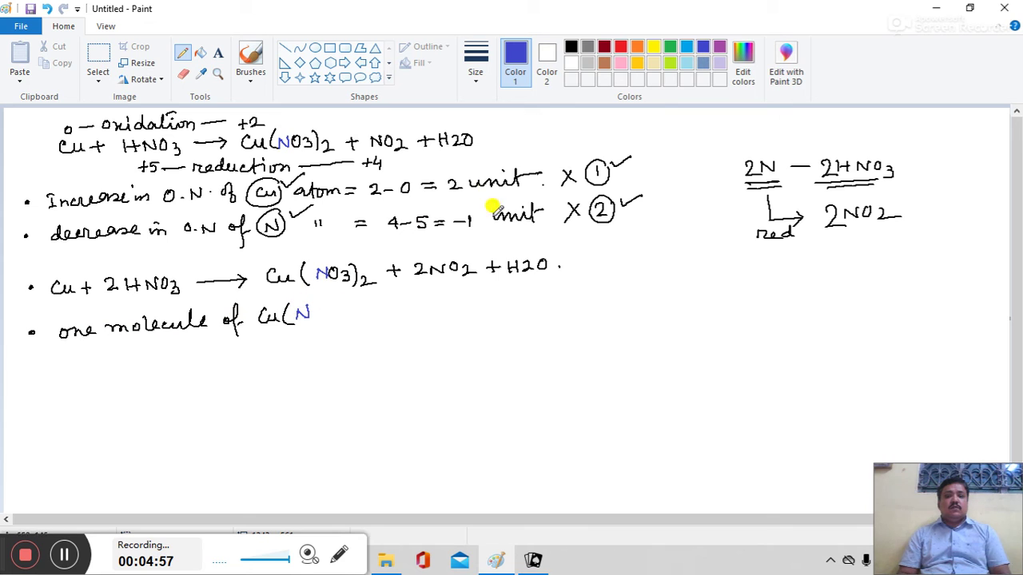
{"action": "left_click", "coordinate": [570, 47]}
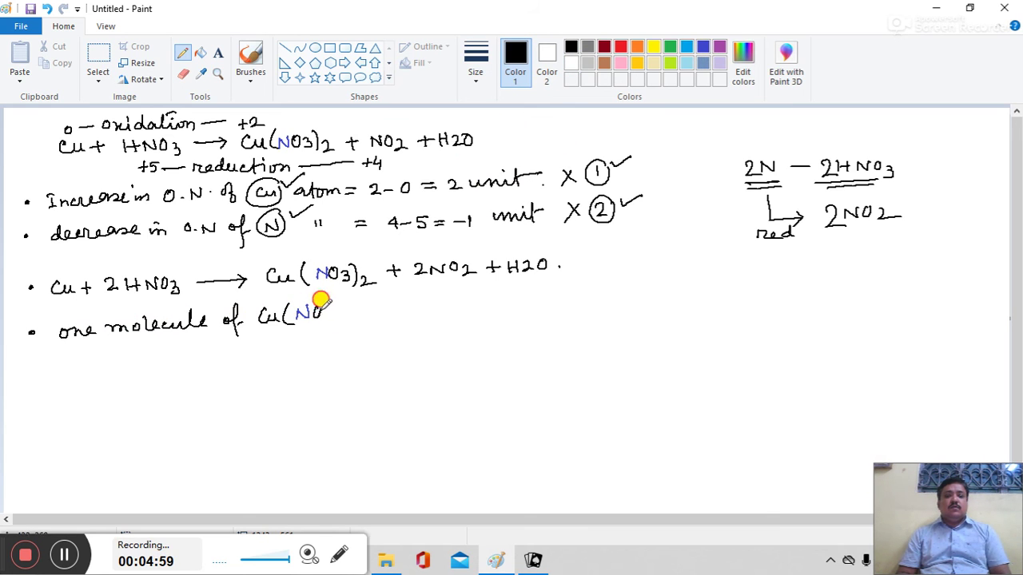
{"action": "mouse_move", "coordinate": [319, 301]}
{"action": "left_mouse_down"}
{"action": "mouse_move", "coordinate": [342, 310]}
{"action": "mouse_move", "coordinate": [411, 295]}
{"action": "mouse_move", "coordinate": [434, 302]}
{"action": "mouse_move", "coordinate": [468, 277]}
{"action": "mouse_move", "coordinate": [488, 295]}
{"action": "mouse_move", "coordinate": [541, 281]}
{"action": "mouse_move", "coordinate": [570, 289]}
{"action": "mouse_move", "coordinate": [591, 277]}
{"action": "mouse_move", "coordinate": [613, 286]}
{"action": "mouse_move", "coordinate": [743, 274]}
{"action": "mouse_move", "coordinate": [727, 278]}
{"action": "left_mouse_up"}
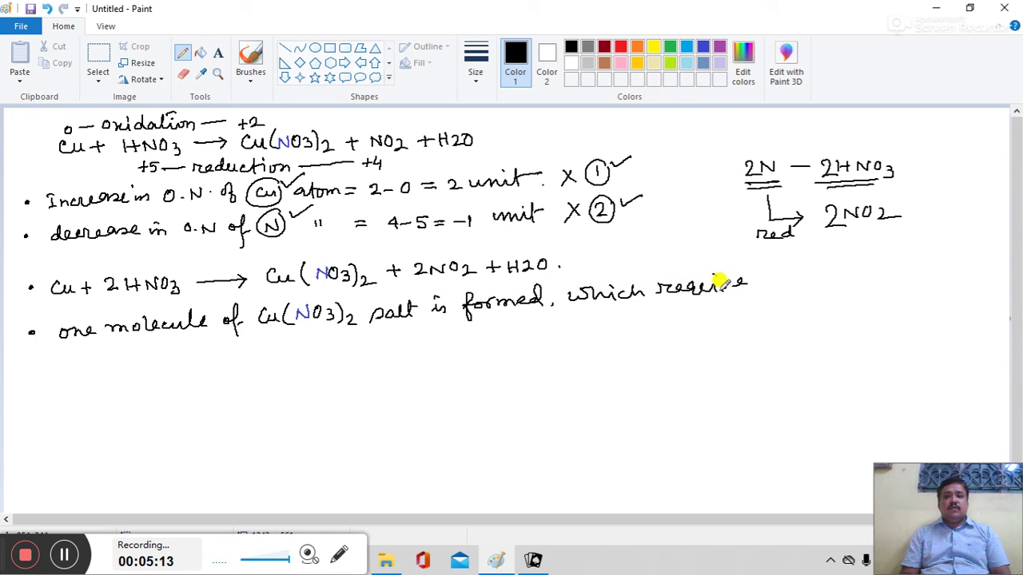
Write that 2 NO3⁻ come from 2 additional HNO3 molecules; underline '2 addition' and '2HNO3'.
{"action": "mouse_move", "coordinate": [62, 360]}
{"action": "left_mouse_down"}
{"action": "mouse_move", "coordinate": [73, 368]}
{"action": "mouse_move", "coordinate": [121, 347]}
{"action": "mouse_move", "coordinate": [179, 354]}
{"action": "mouse_move", "coordinate": [242, 338]}
{"action": "mouse_move", "coordinate": [230, 344]}
{"action": "mouse_move", "coordinate": [372, 336]}
{"action": "mouse_move", "coordinate": [346, 331]}
{"action": "left_mouse_up"}
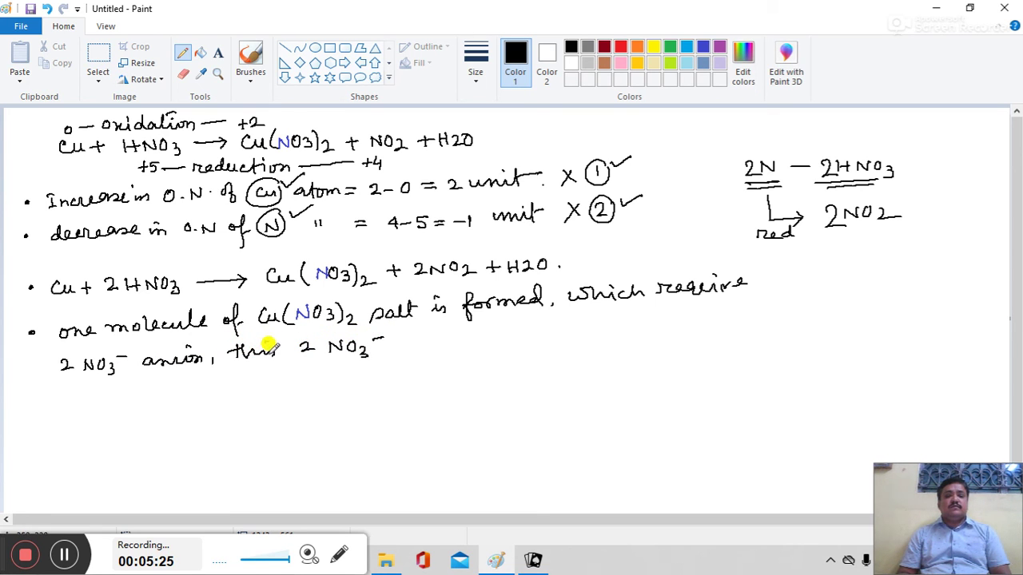
{"action": "mouse_move", "coordinate": [412, 334]}
{"action": "left_mouse_down"}
{"action": "mouse_move", "coordinate": [489, 337]}
{"action": "mouse_move", "coordinate": [554, 312]}
{"action": "mouse_move", "coordinate": [623, 322]}
{"action": "mouse_move", "coordinate": [708, 297]}
{"action": "mouse_move", "coordinate": [714, 317]}
{"action": "mouse_move", "coordinate": [746, 296]}
{"action": "mouse_move", "coordinate": [781, 313]}
{"action": "mouse_move", "coordinate": [815, 303]}
{"action": "mouse_move", "coordinate": [879, 312]}
{"action": "left_mouse_up"}
{"action": "left_click", "coordinate": [883, 318]}
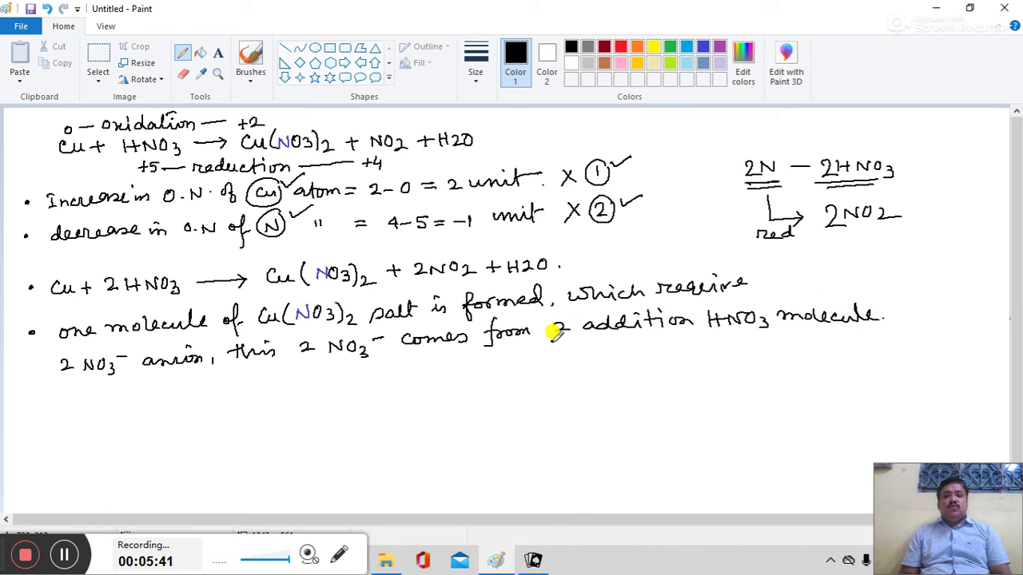
{"action": "left_click_drag", "start_coordinate": [554, 332], "coordinate": [712, 328]}
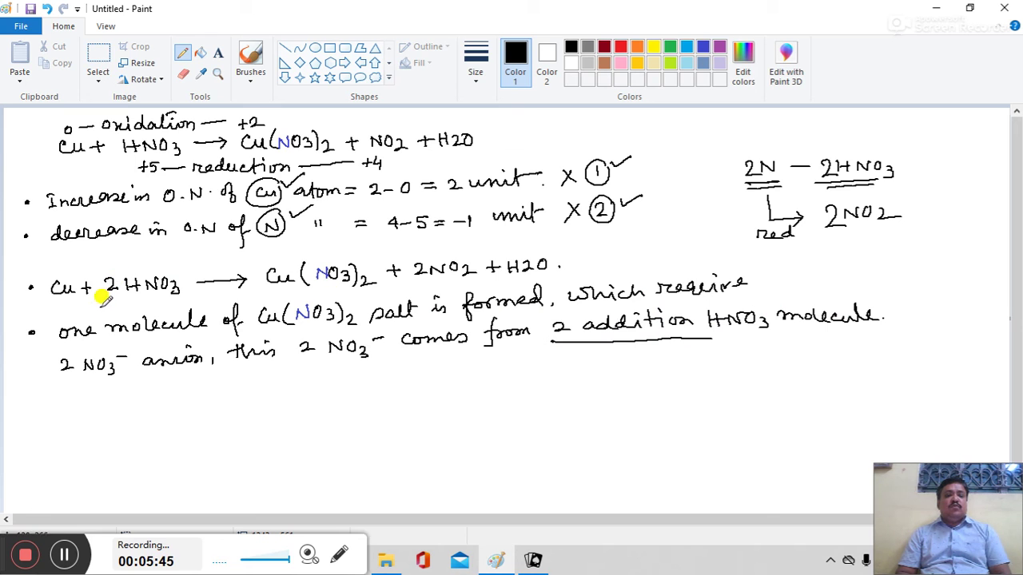
{"action": "left_click_drag", "start_coordinate": [103, 297], "coordinate": [180, 294]}
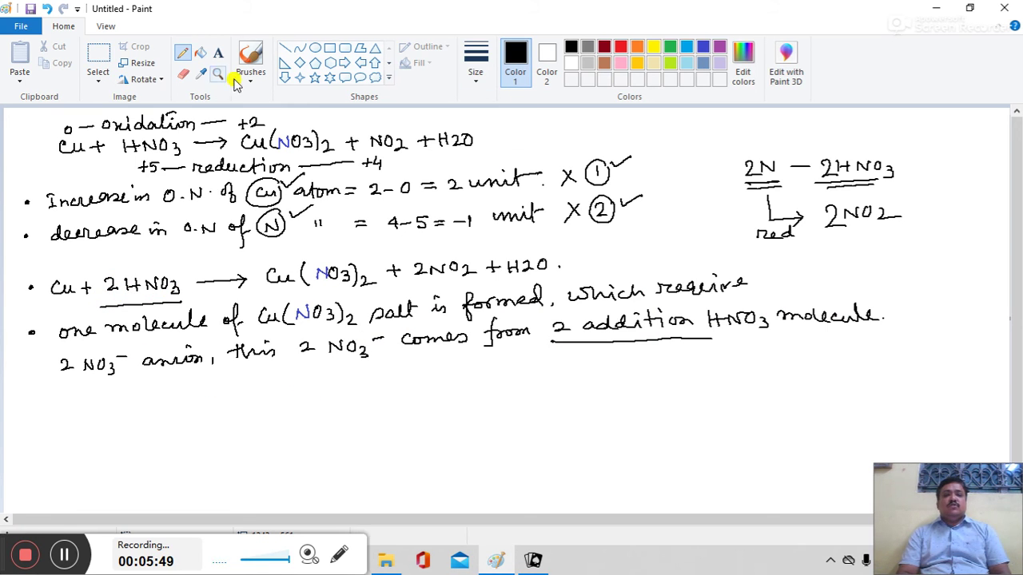
Erase 'is' and rewrite 'these', then begin the revised equation with Cu +.
{"action": "left_click", "coordinate": [183, 73]}
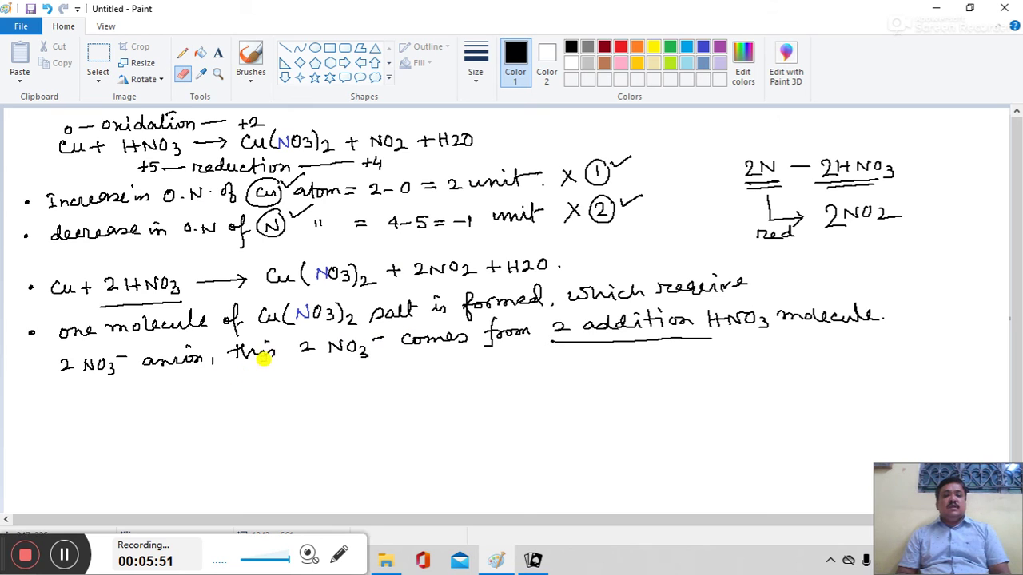
{"action": "left_click", "coordinate": [183, 52]}
{"action": "left_click_drag", "start_coordinate": [263, 341], "coordinate": [292, 343]}
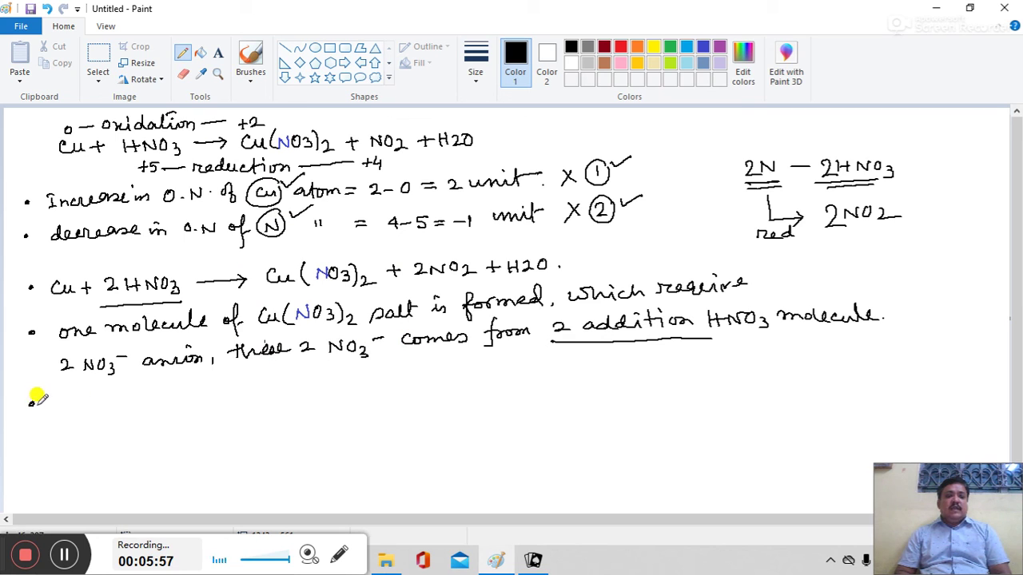
{"action": "mouse_move", "coordinate": [80, 391]}
{"action": "left_mouse_down"}
{"action": "mouse_move", "coordinate": [72, 398]}
{"action": "mouse_move", "coordinate": [88, 403]}
{"action": "mouse_move", "coordinate": [187, 391]}
{"action": "mouse_move", "coordinate": [194, 407]}
{"action": "mouse_move", "coordinate": [263, 393]}
{"action": "mouse_move", "coordinate": [256, 398]}
{"action": "mouse_move", "coordinate": [322, 402]}
{"action": "mouse_move", "coordinate": [336, 370]}
{"action": "mouse_move", "coordinate": [386, 394]}
{"action": "mouse_move", "coordinate": [412, 388]}
{"action": "mouse_move", "coordinate": [406, 396]}
{"action": "mouse_move", "coordinate": [438, 379]}
{"action": "mouse_move", "coordinate": [469, 374]}
{"action": "mouse_move", "coordinate": [488, 388]}
{"action": "mouse_move", "coordinate": [515, 376]}
{"action": "left_mouse_up"}
Finish Cu + 4HNO3 → Cu(NO3)2 + 2NO2 + H2O. and write 'Balancing H, O atom we get finally —'.
{"action": "mouse_move", "coordinate": [508, 370]}
{"action": "left_mouse_down"}
{"action": "mouse_move", "coordinate": [507, 383]}
{"action": "mouse_move", "coordinate": [563, 382]}
{"action": "mouse_move", "coordinate": [571, 370]}
{"action": "left_mouse_up"}
{"action": "left_click", "coordinate": [582, 378]}
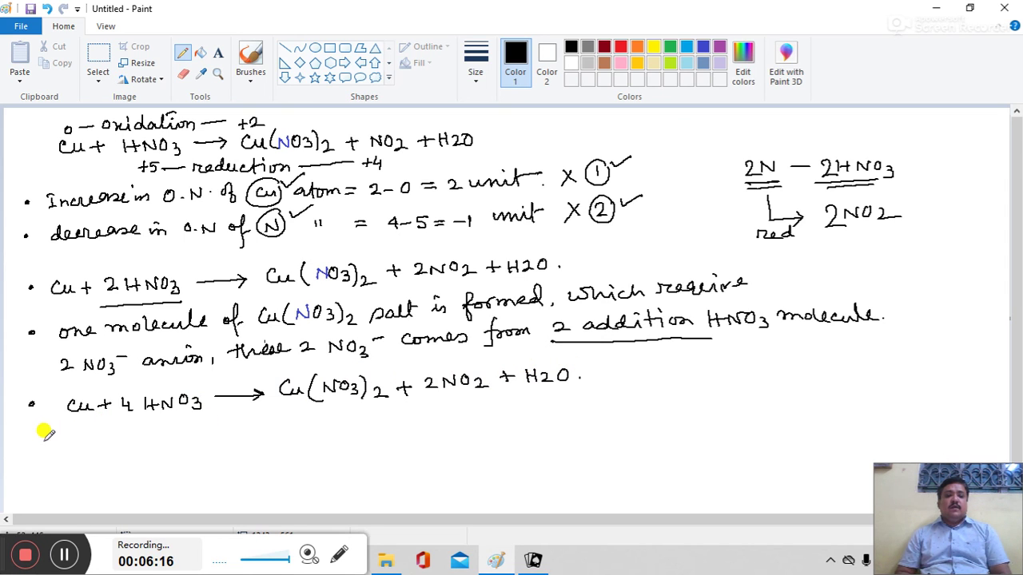
{"action": "mouse_move", "coordinate": [80, 432]}
{"action": "left_mouse_down"}
{"action": "mouse_move", "coordinate": [82, 441]}
{"action": "mouse_move", "coordinate": [192, 424]}
{"action": "mouse_move", "coordinate": [198, 438]}
{"action": "mouse_move", "coordinate": [254, 420]}
{"action": "mouse_move", "coordinate": [395, 422]}
{"action": "mouse_move", "coordinate": [466, 411]}
{"action": "mouse_move", "coordinate": [460, 392]}
{"action": "mouse_move", "coordinate": [478, 419]}
{"action": "mouse_move", "coordinate": [493, 405]}
{"action": "mouse_move", "coordinate": [569, 413]}
{"action": "left_mouse_up"}
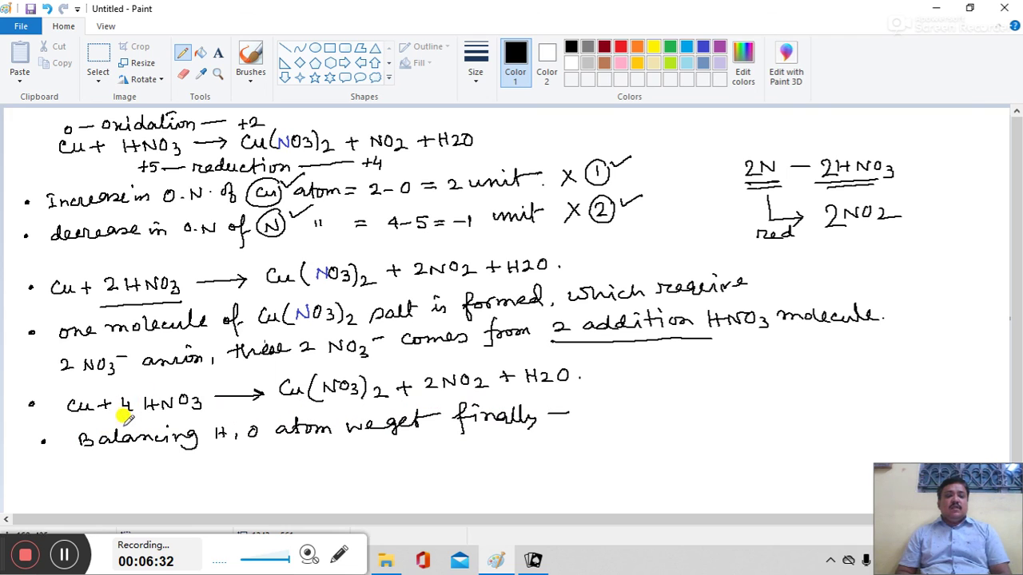
Handwrite Cu + 4HNO3 = Cu(NO3)2 + 2NO2 + 2H2O. below the balancing line.
{"action": "left_click_drag", "start_coordinate": [128, 415], "coordinate": [152, 417]}
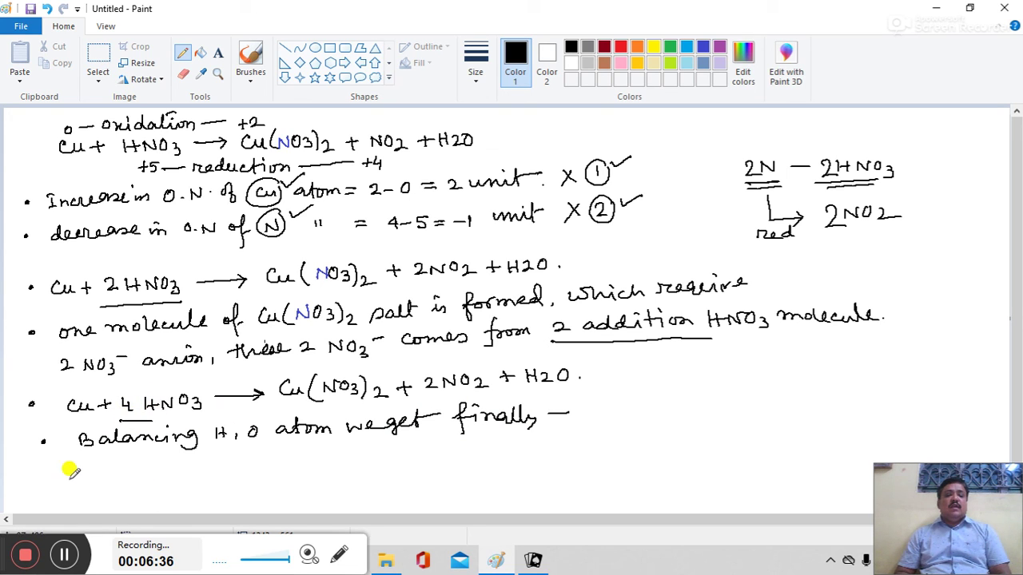
{"action": "left_click_drag", "start_coordinate": [76, 472], "coordinate": [118, 470]}
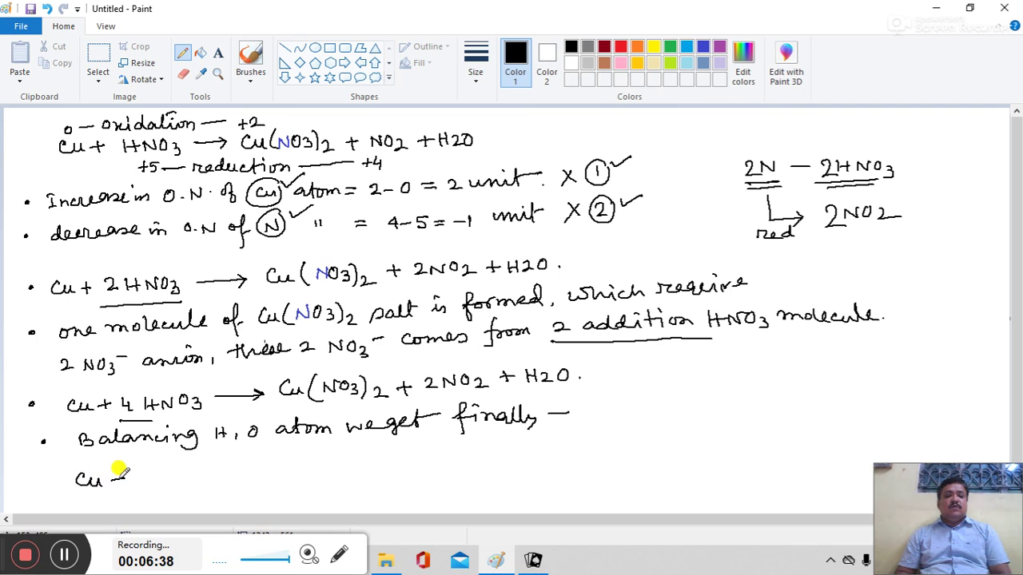
{"action": "mouse_move", "coordinate": [142, 470]}
{"action": "left_mouse_down"}
{"action": "mouse_move", "coordinate": [155, 475]}
{"action": "mouse_move", "coordinate": [174, 457]}
{"action": "mouse_move", "coordinate": [187, 468]}
{"action": "mouse_move", "coordinate": [210, 465]}
{"action": "mouse_move", "coordinate": [219, 482]}
{"action": "mouse_move", "coordinate": [381, 450]}
{"action": "mouse_move", "coordinate": [603, 457]}
{"action": "left_mouse_up"}
{"action": "left_click", "coordinate": [599, 462]}
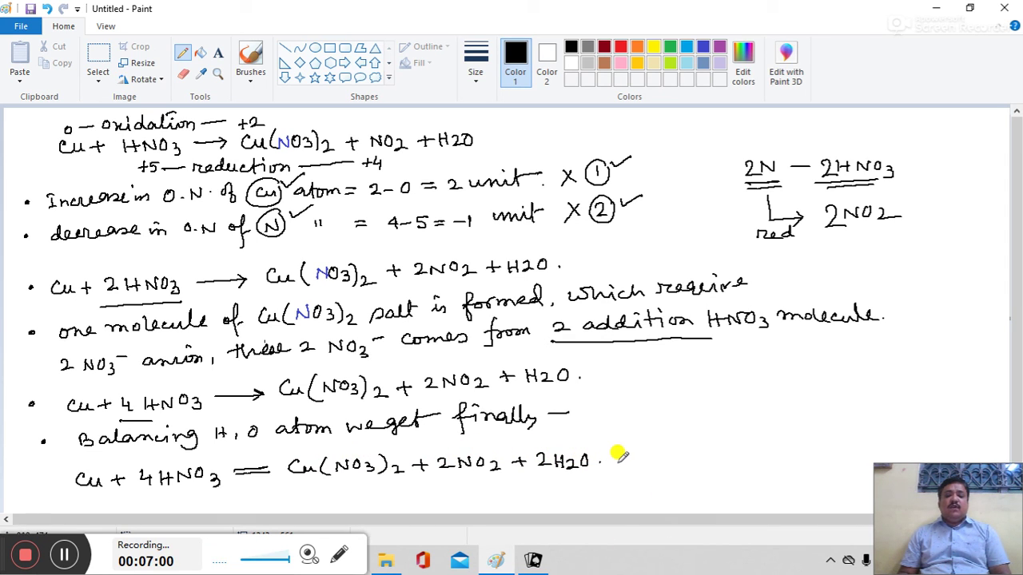